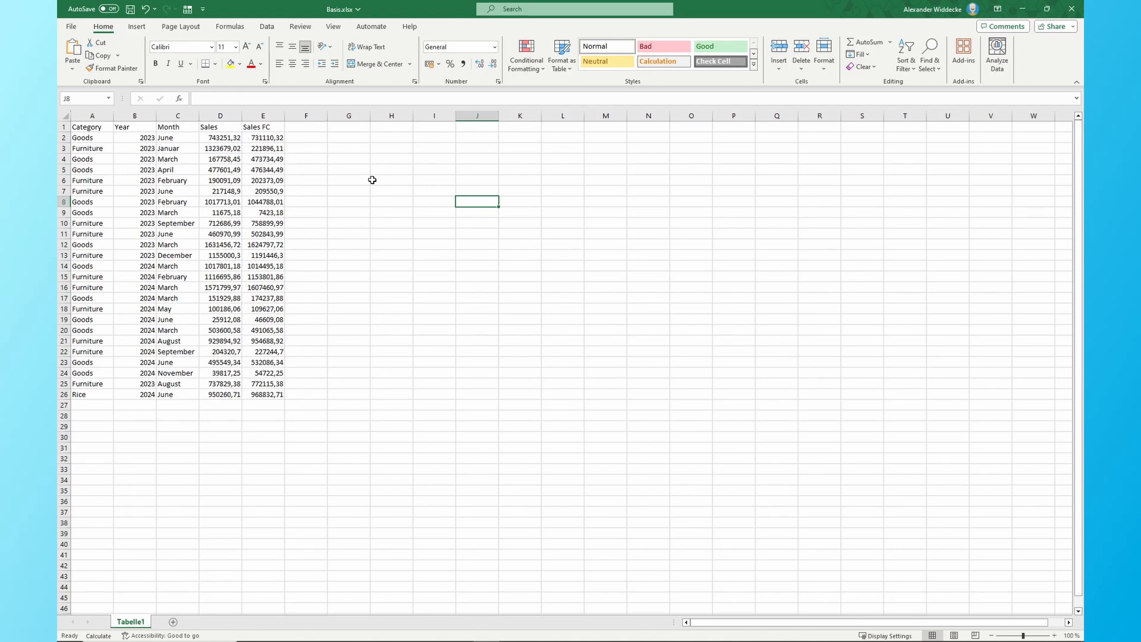
click(348, 159)
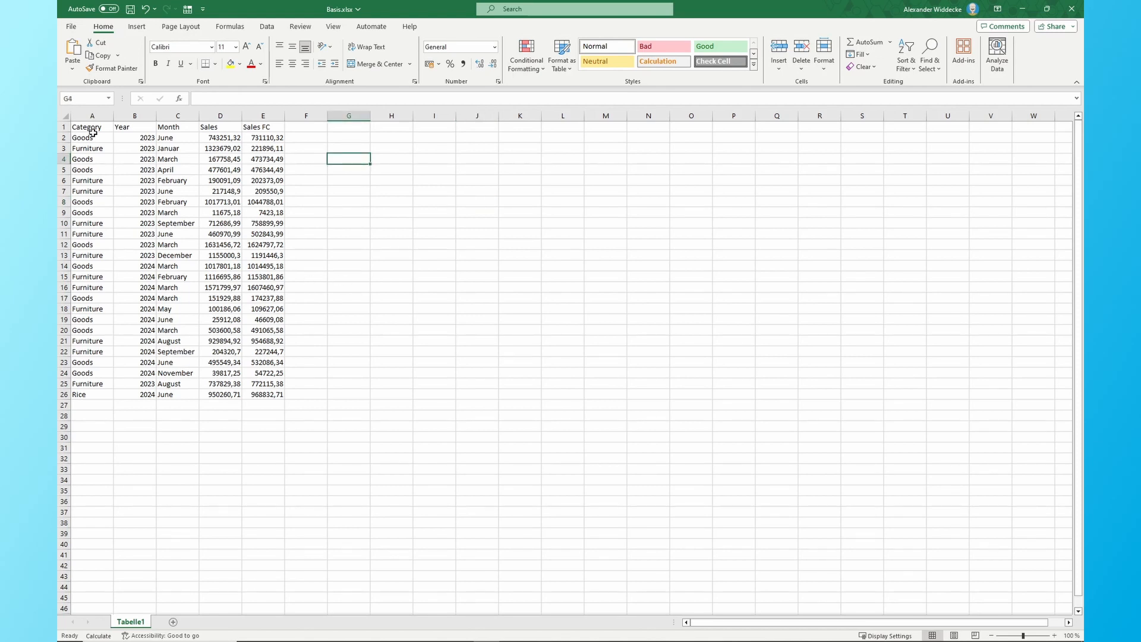
drag(86, 126, 291, 397)
click(272, 395)
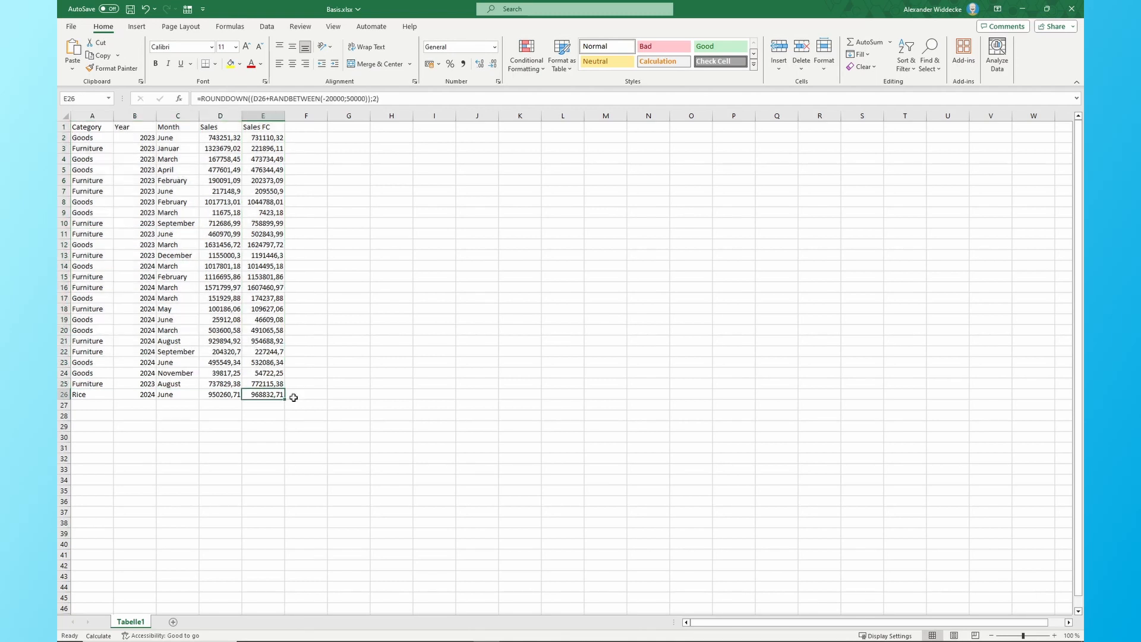
click(255, 225)
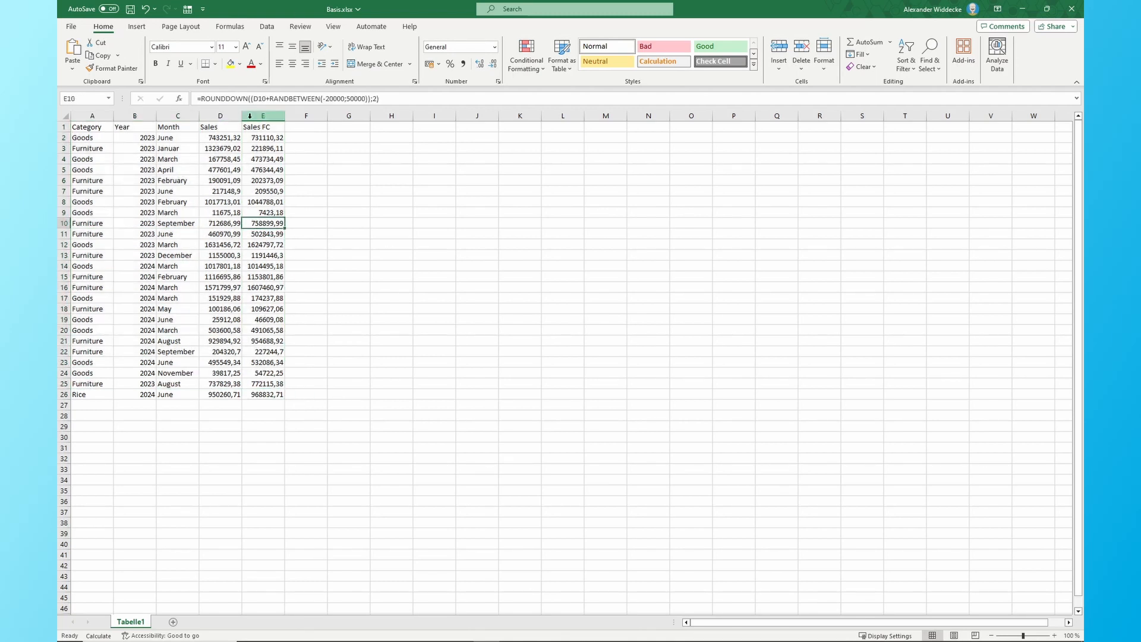
drag(345, 153, 347, 158)
click(362, 147)
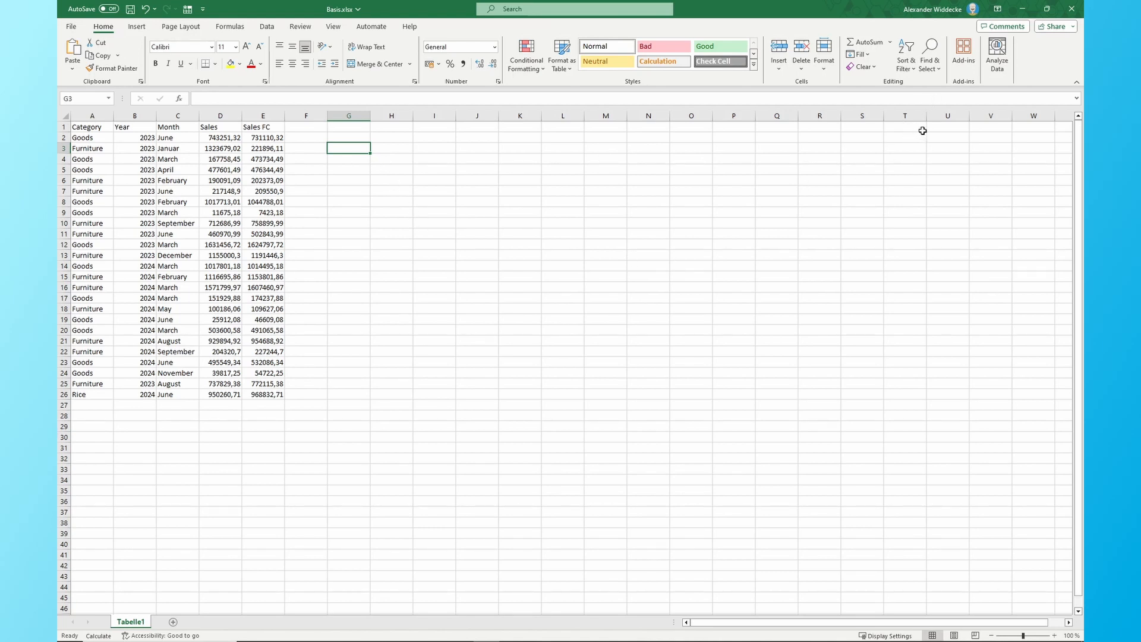
Search the Office Add-ins store for graphomate and add graphomate matrix for ms365, accepting its license terms.
click(964, 51)
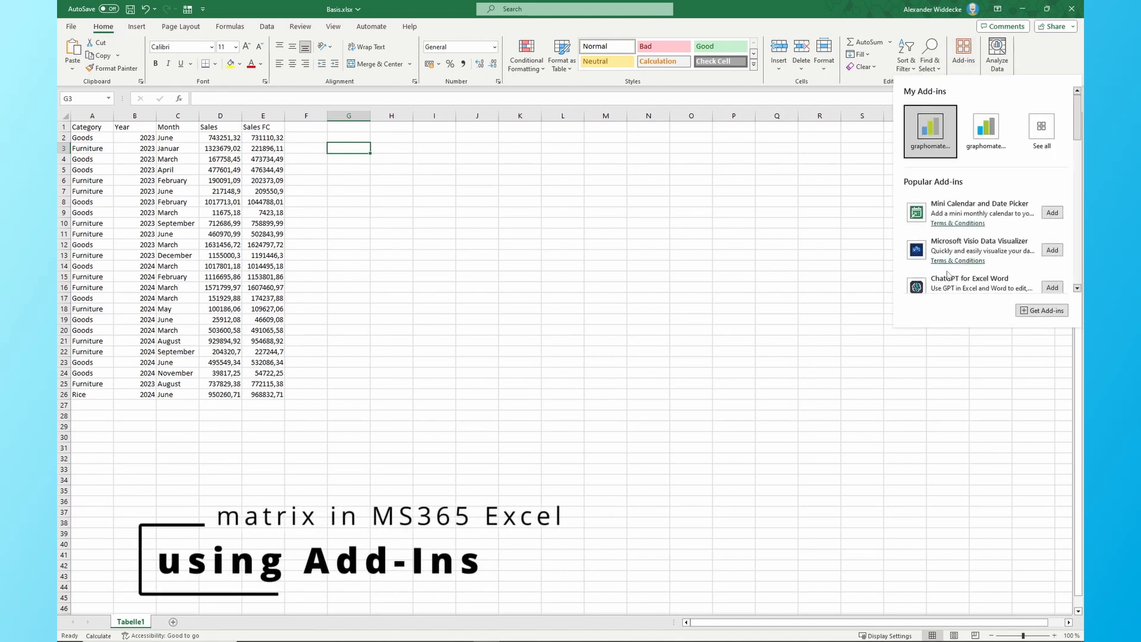
click(1046, 313)
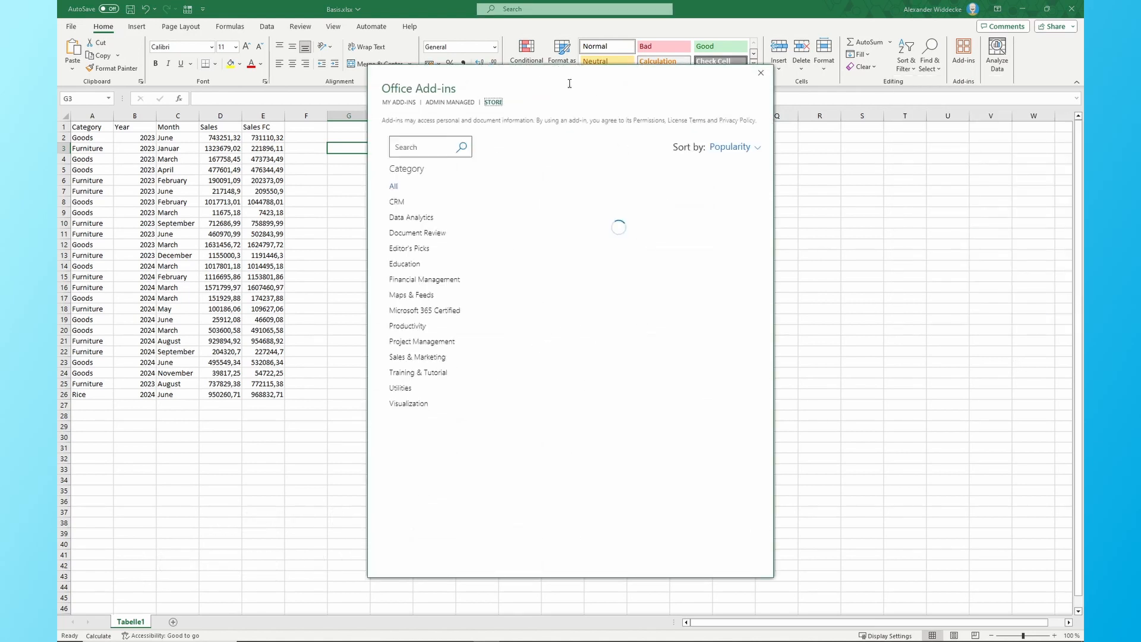
click(434, 141)
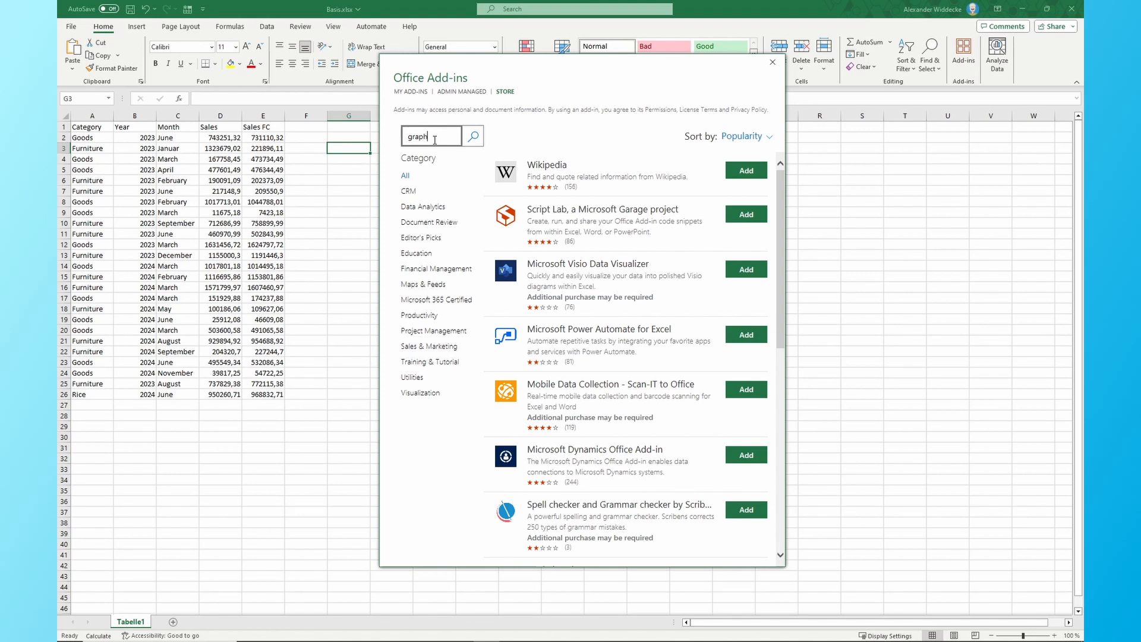
text(graphomate)
key(Return)
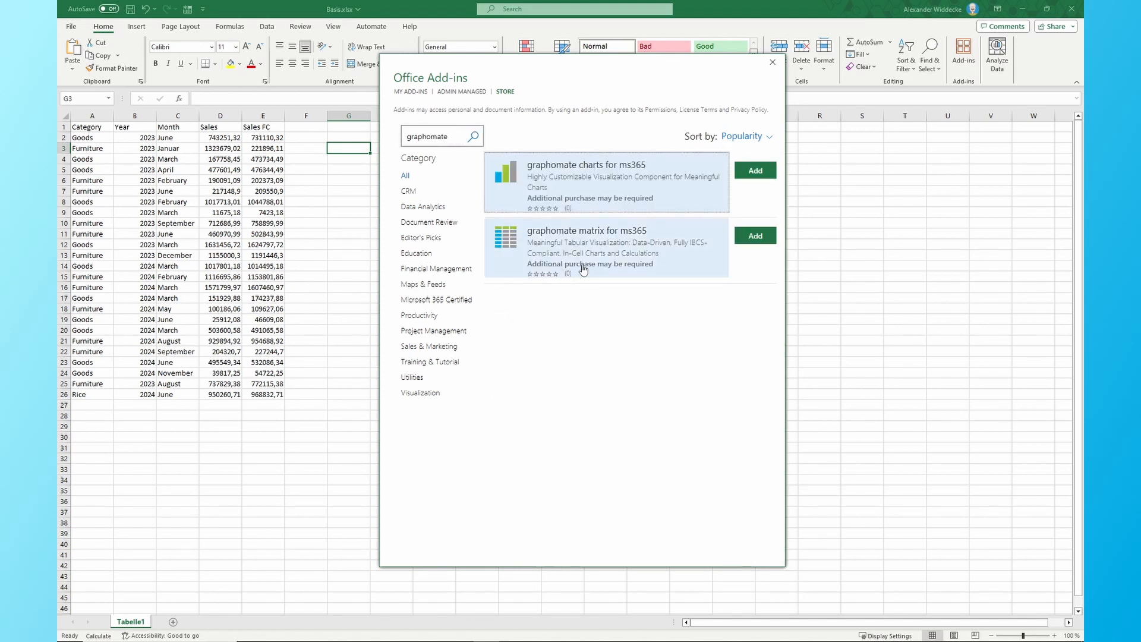
click(568, 247)
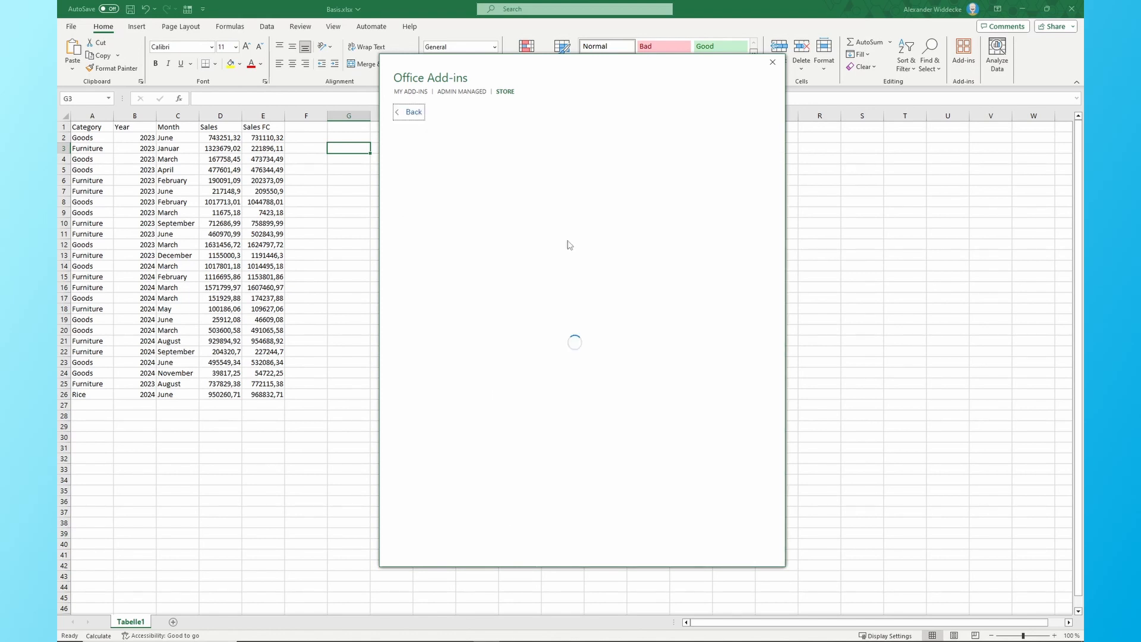
click(418, 198)
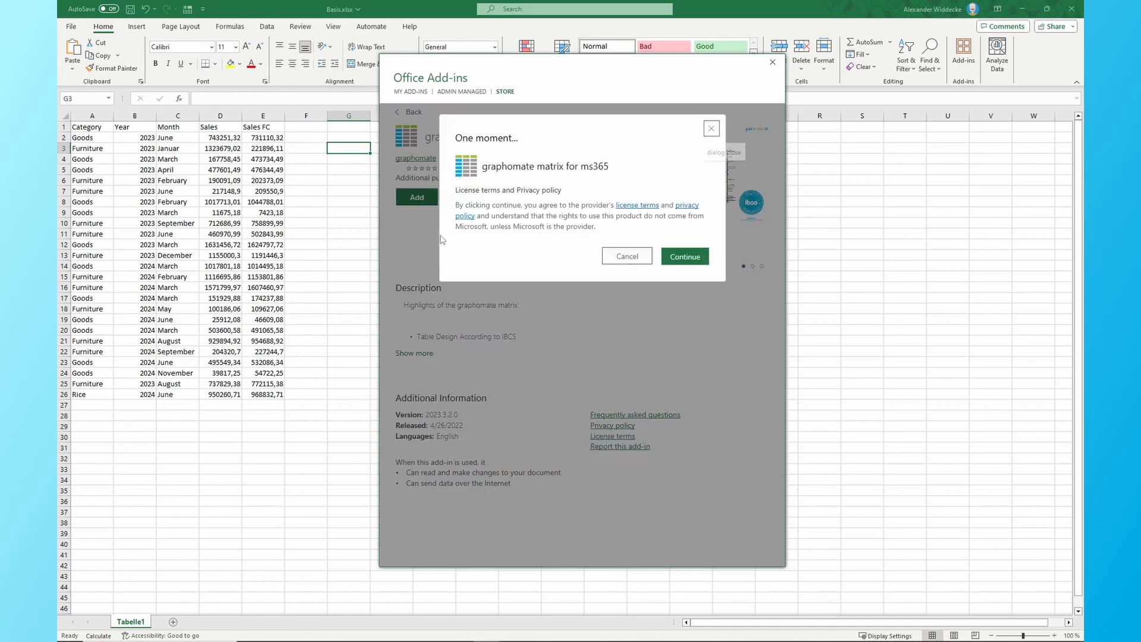
click(677, 257)
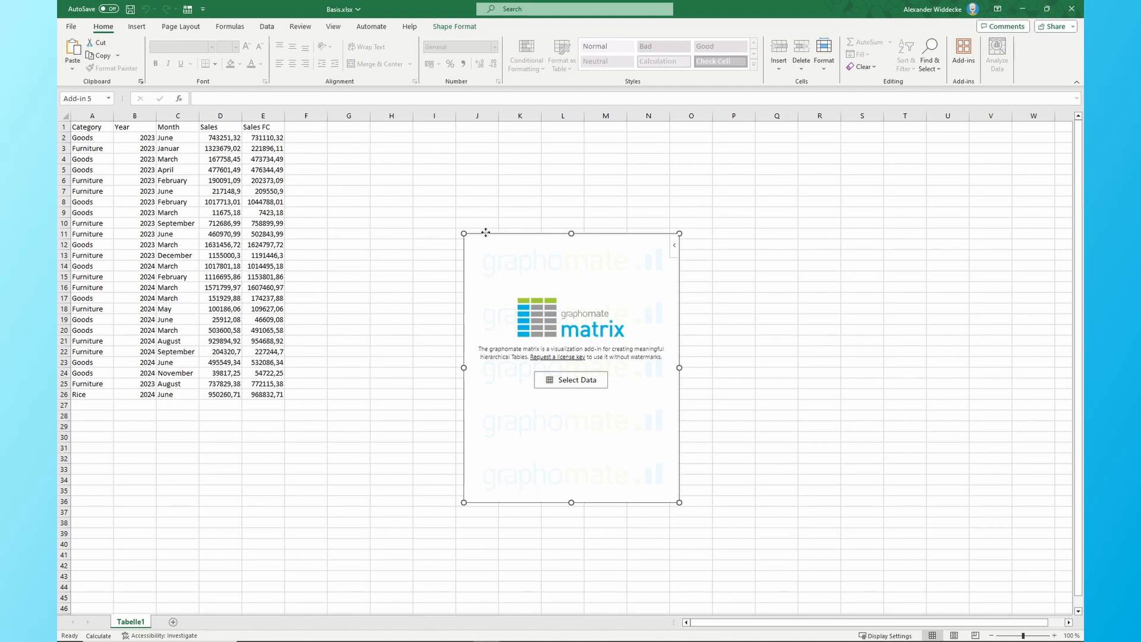
Move the empty matrix object next to the source table and enlarge it to span about columns G to Q.
drag(485, 232, 373, 153)
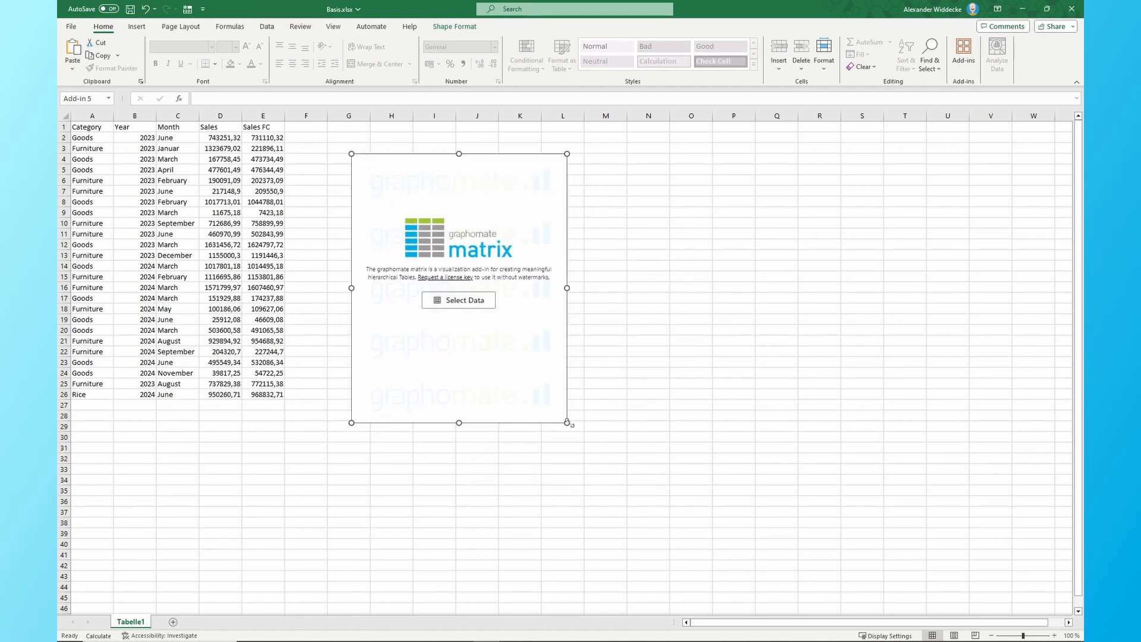
drag(566, 422, 792, 459)
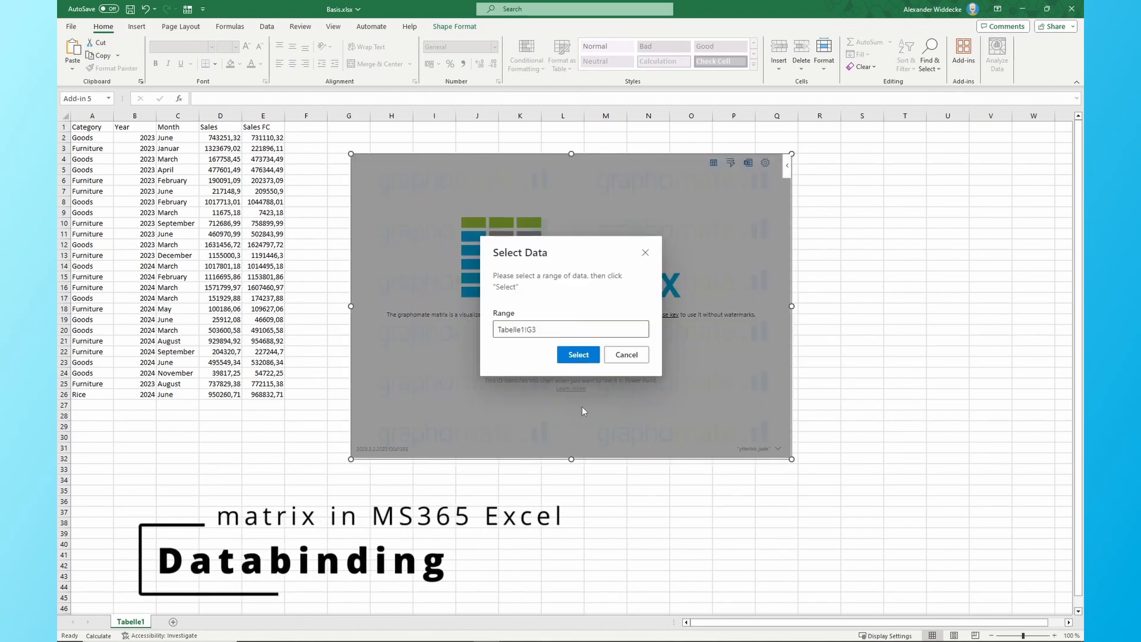
Bind the matrix to the data range Tabelle1!A1:E26 and enlarge it until all rows and both sales columns fit.
drag(87, 129, 278, 395)
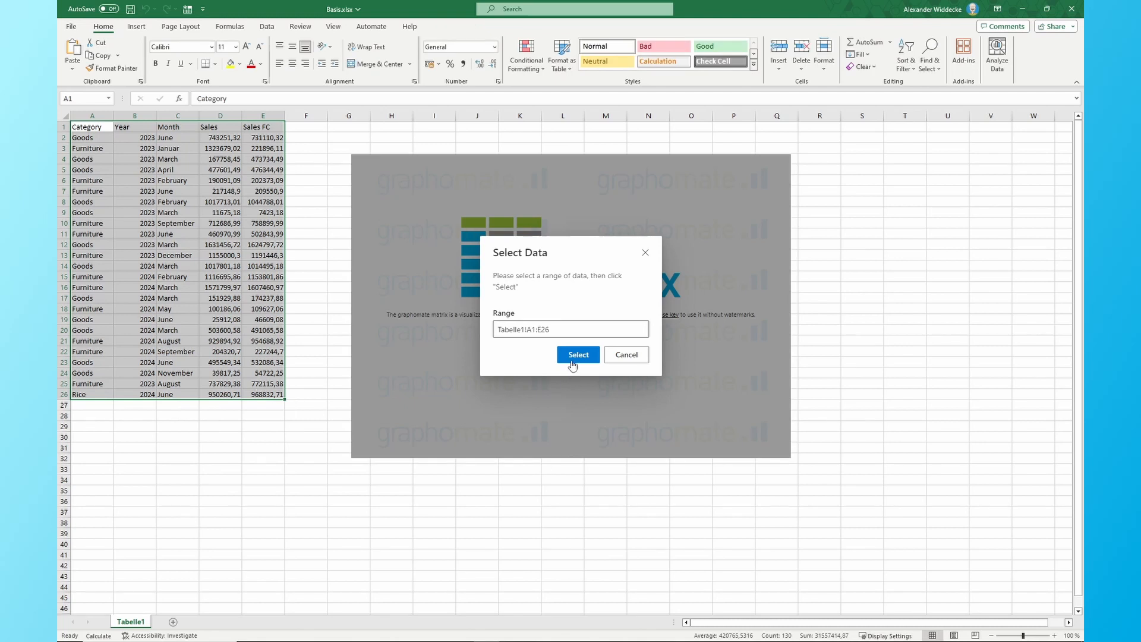
click(572, 356)
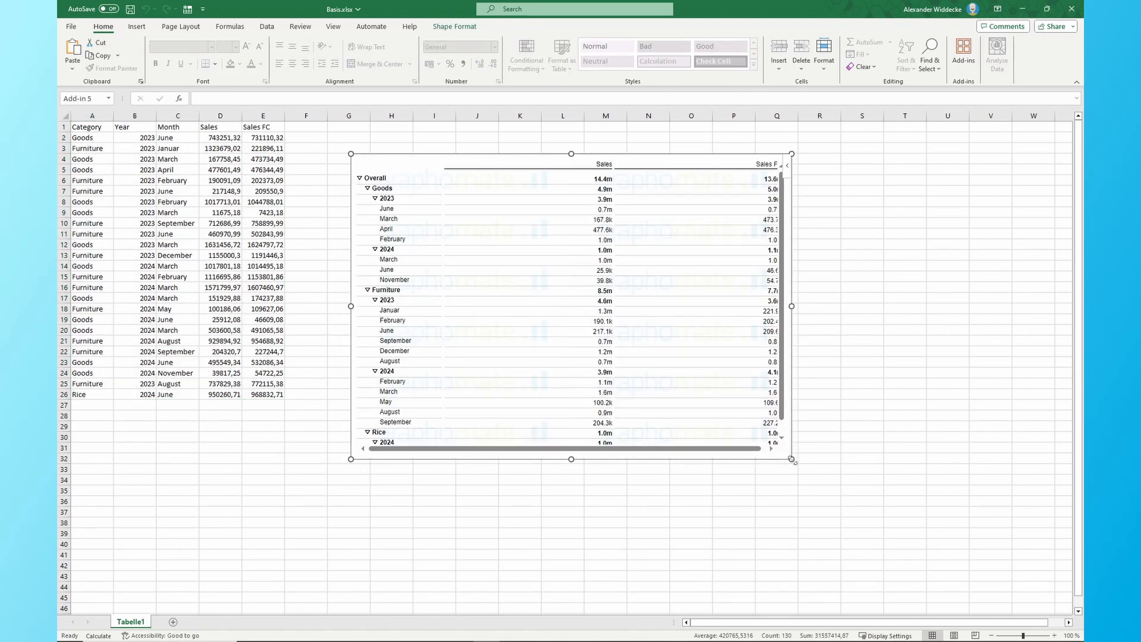
drag(791, 459, 823, 458)
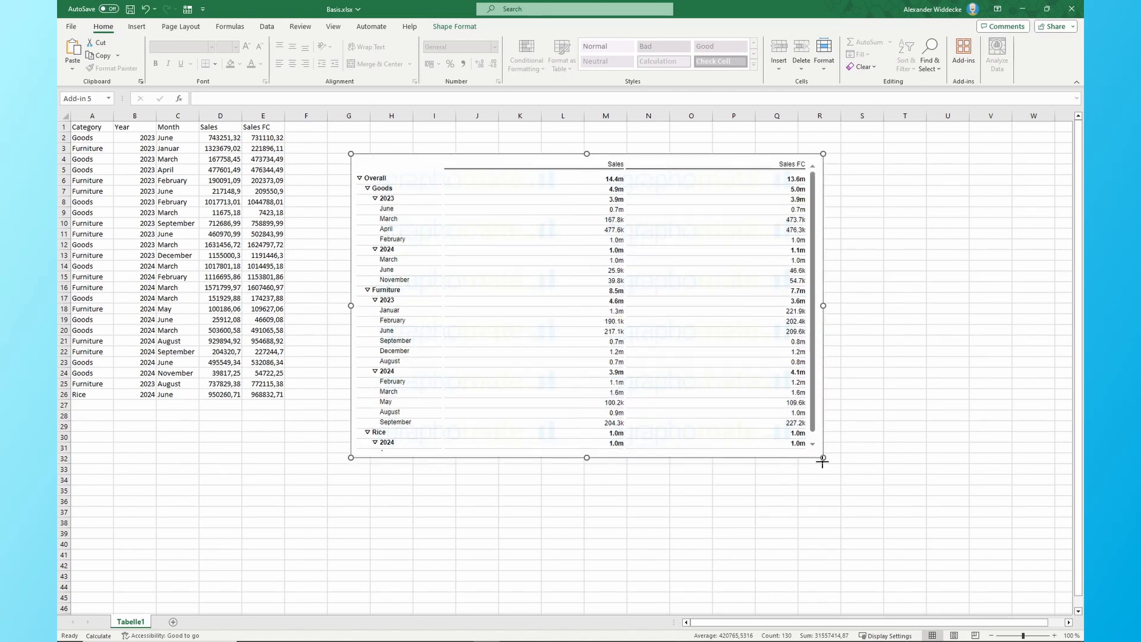
drag(823, 461, 831, 481)
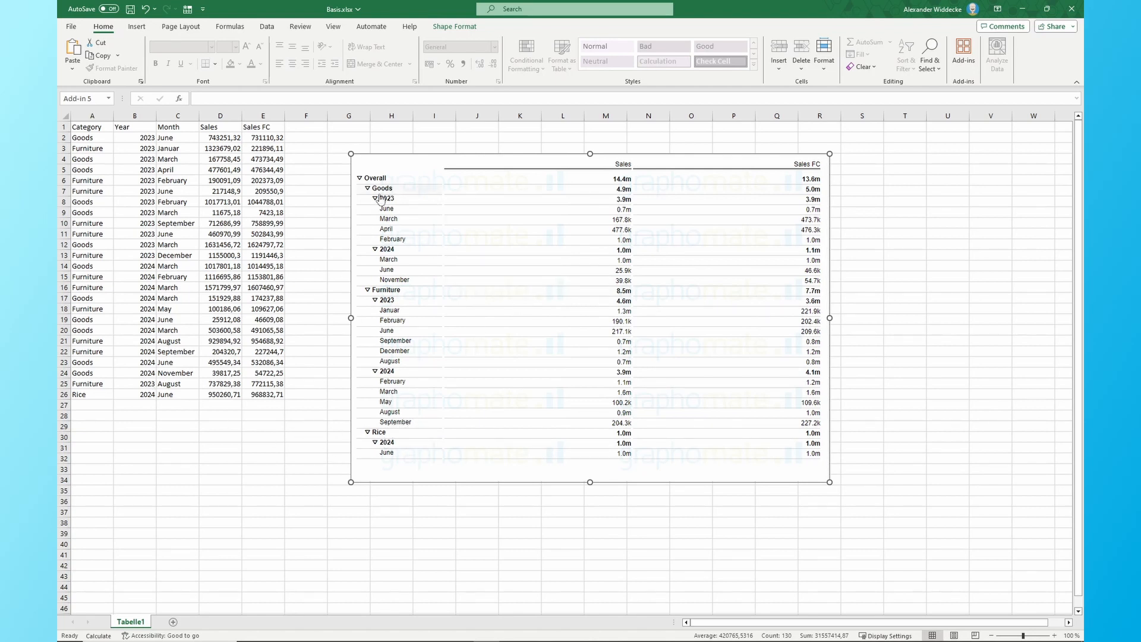
Collapse the year nodes under Goods and all three categories in the matrix, and expand Rice and Furniture again.
mouse_move(640, 178)
click(375, 200)
click(375, 208)
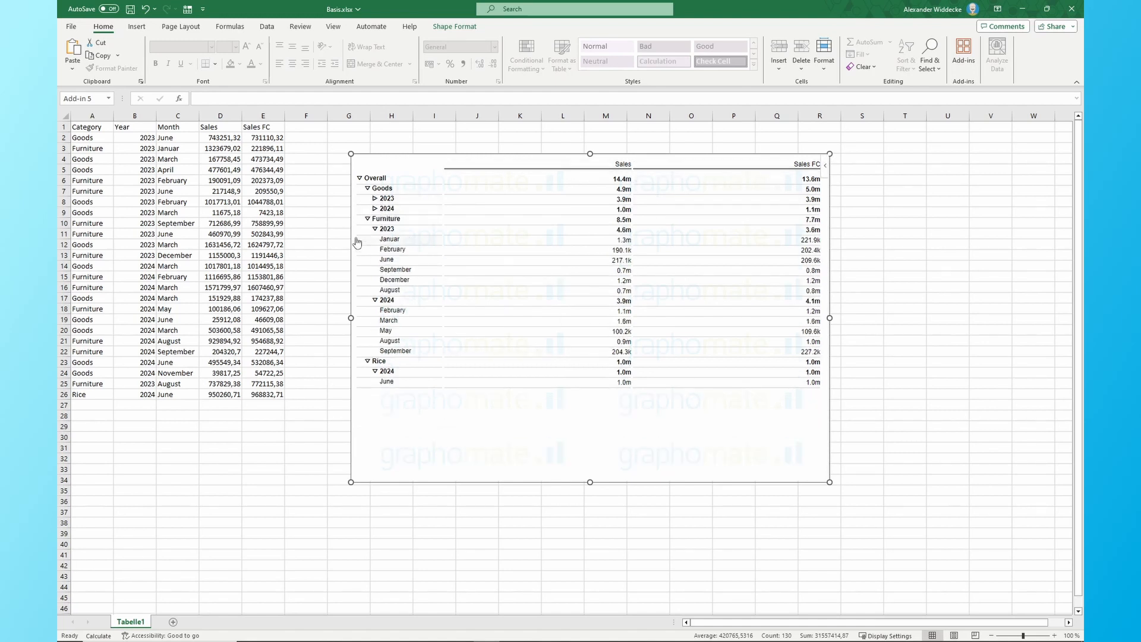
click(368, 187)
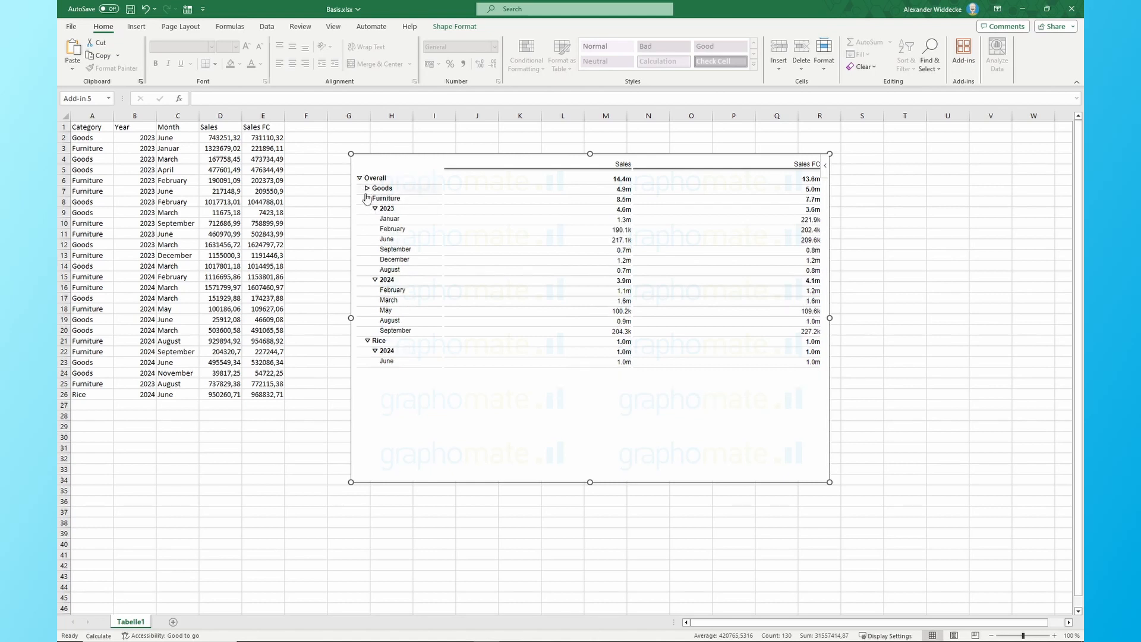
click(367, 198)
click(368, 209)
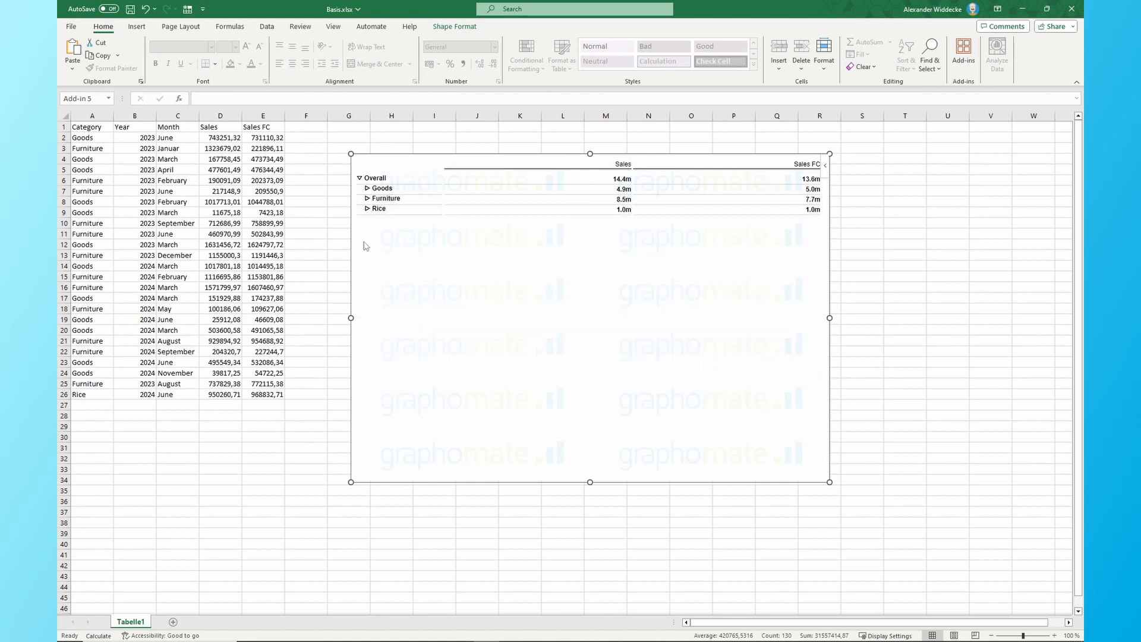
click(367, 208)
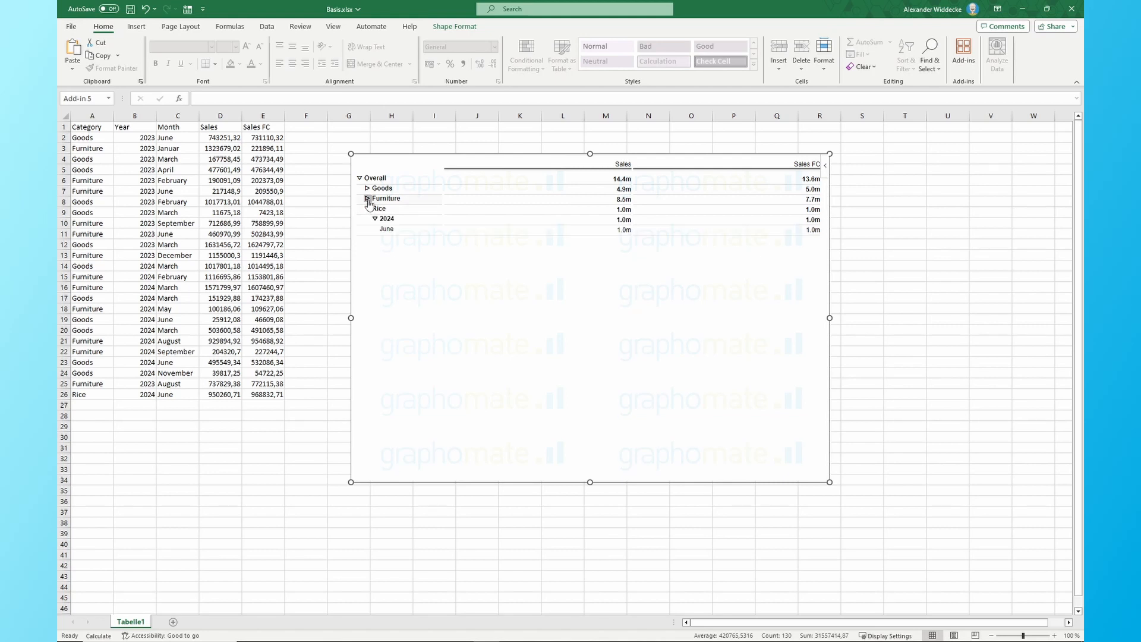
click(367, 198)
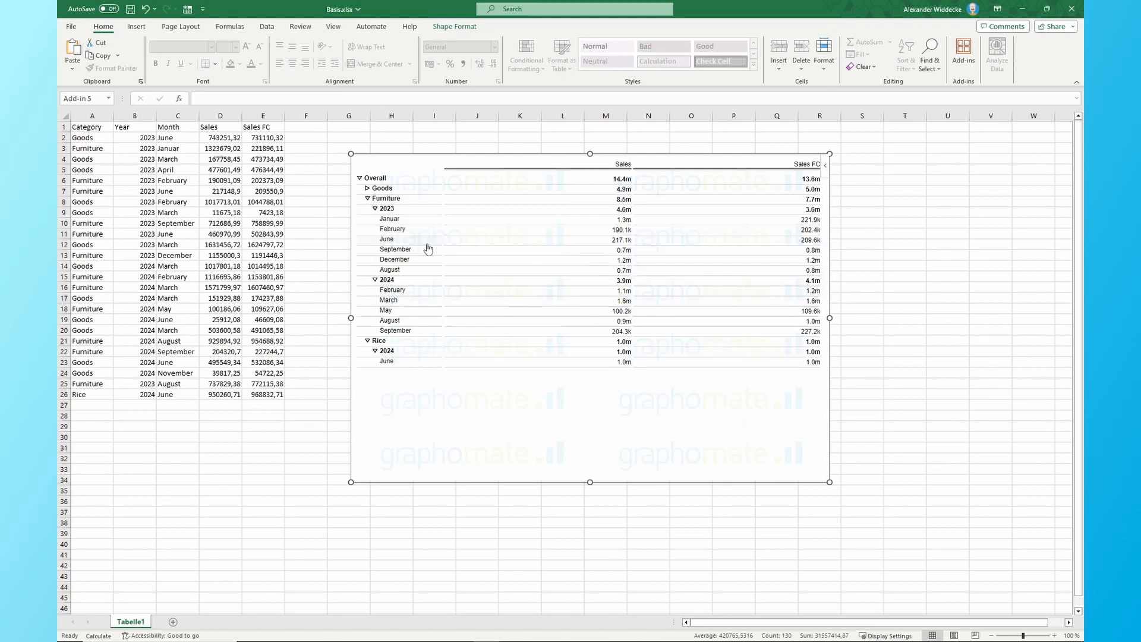
Open the matrix's properties and arrange the matrix and the properties window side by side so they do not overlap.
drag(508, 155, 485, 152)
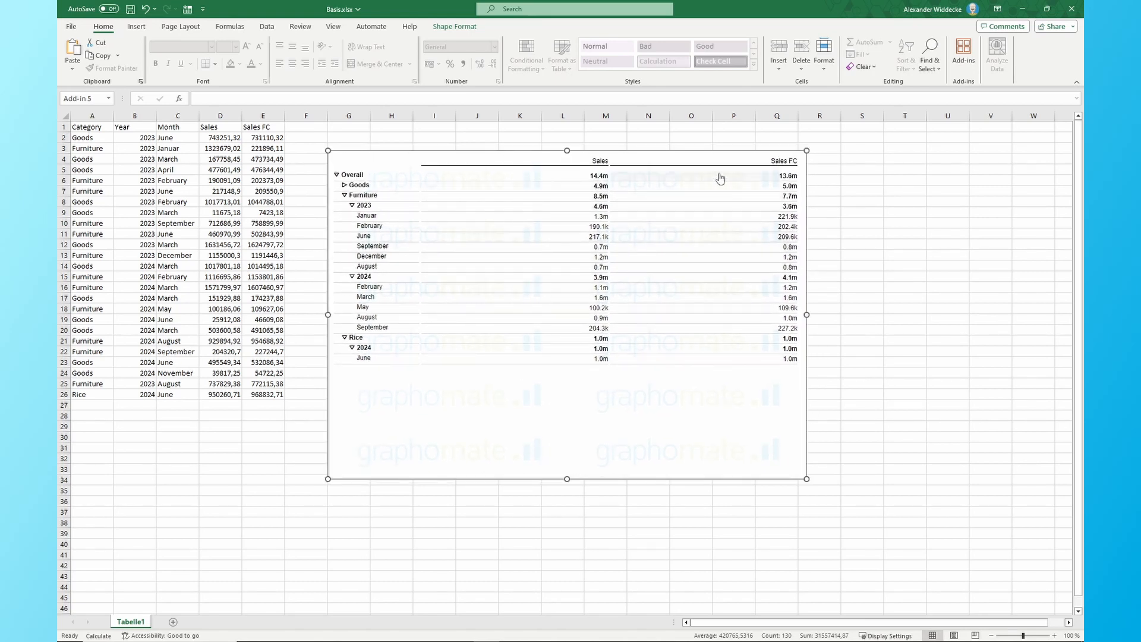
mouse_move(749, 171)
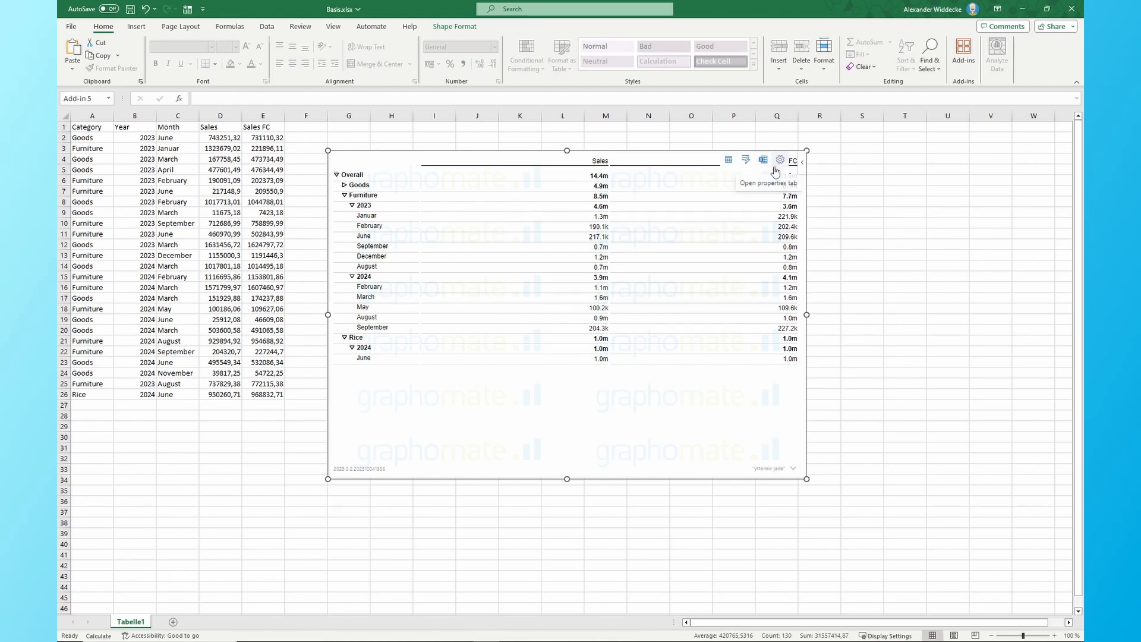
click(780, 159)
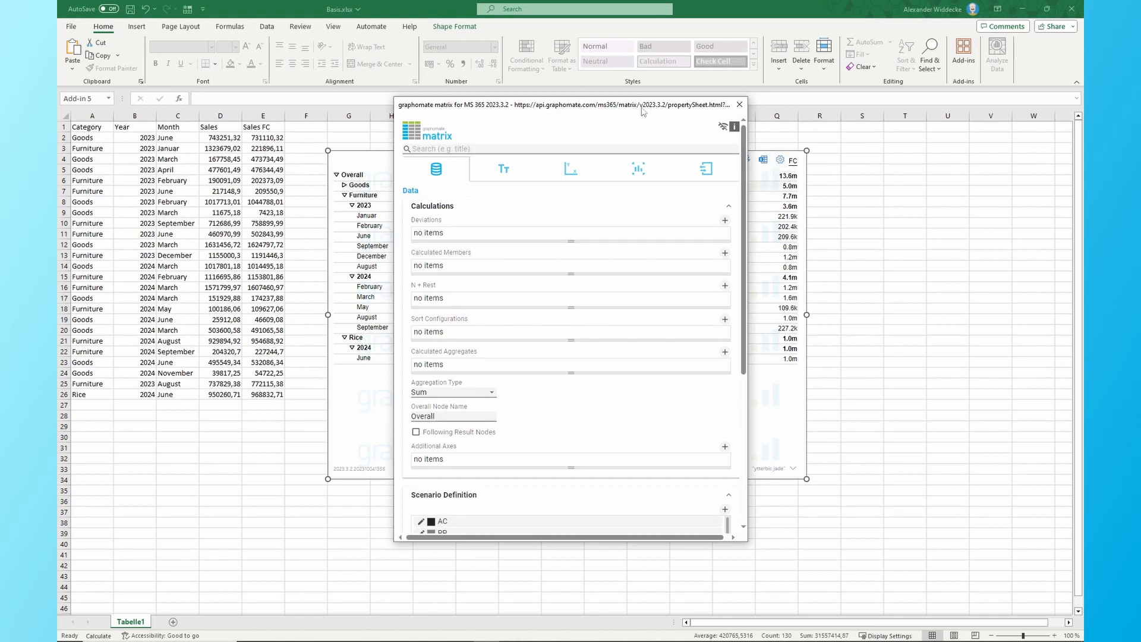
drag(610, 100, 953, 119)
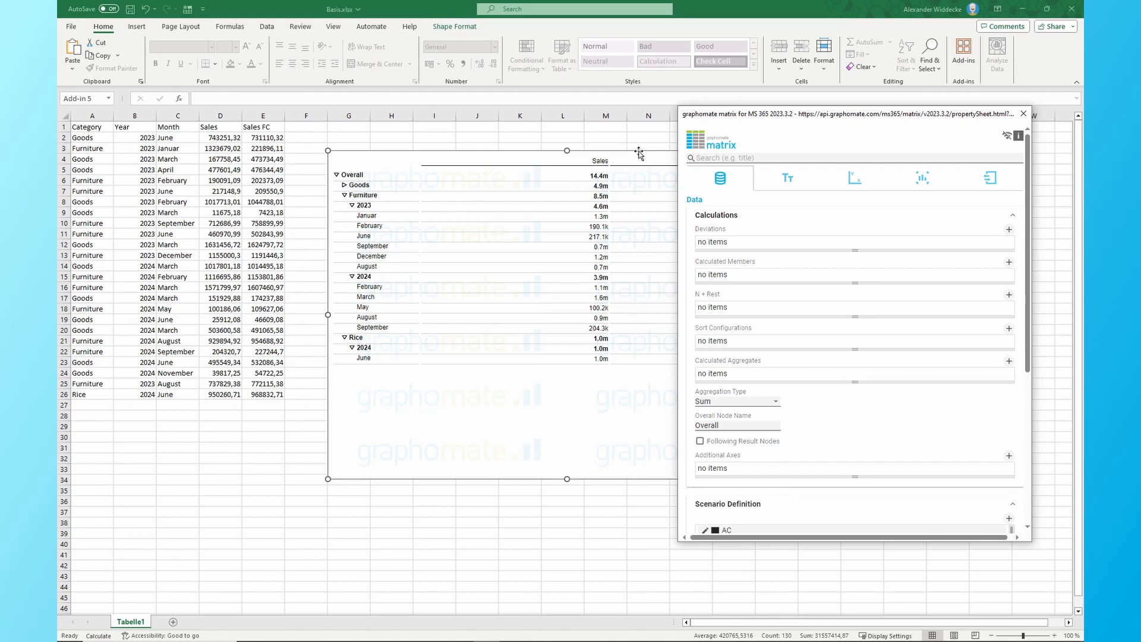
drag(639, 153, 481, 149)
drag(838, 121, 844, 129)
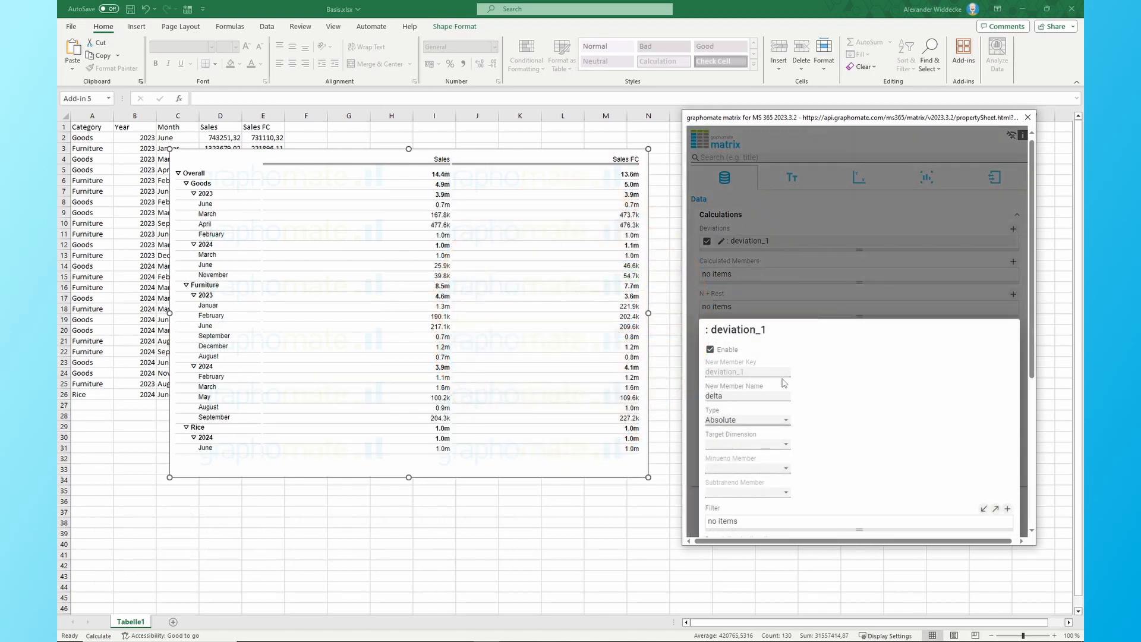
Configure the new deviation as Percent on the Measures dimension, with Sales as minuend member and Sales FC as subtrahend member.
scroll(820, 389, down, 2)
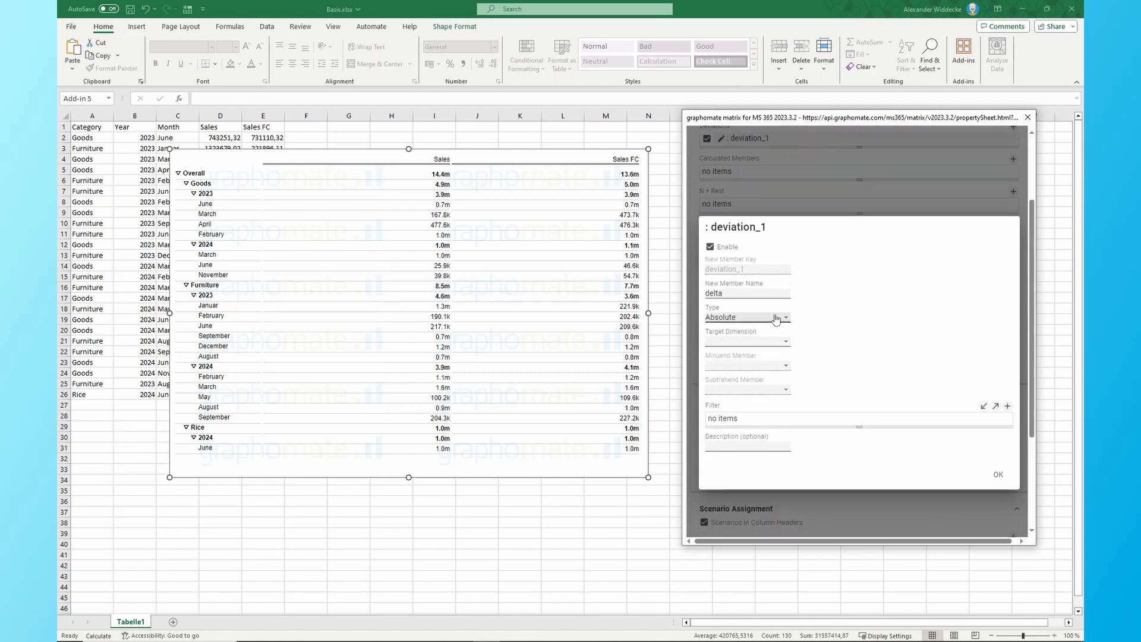
click(758, 318)
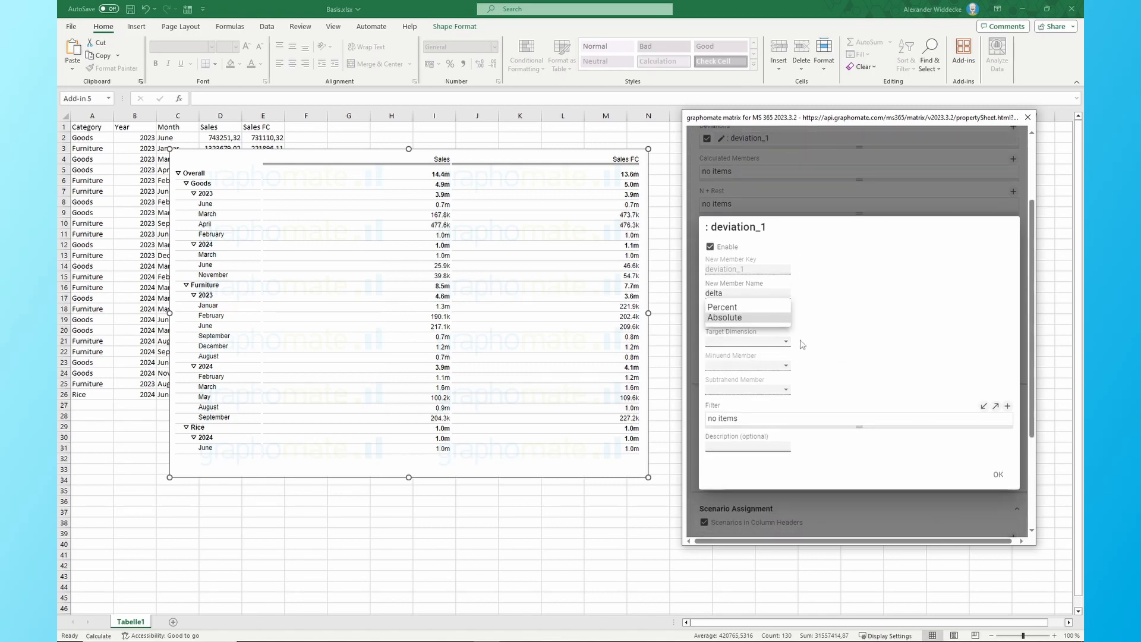
click(756, 309)
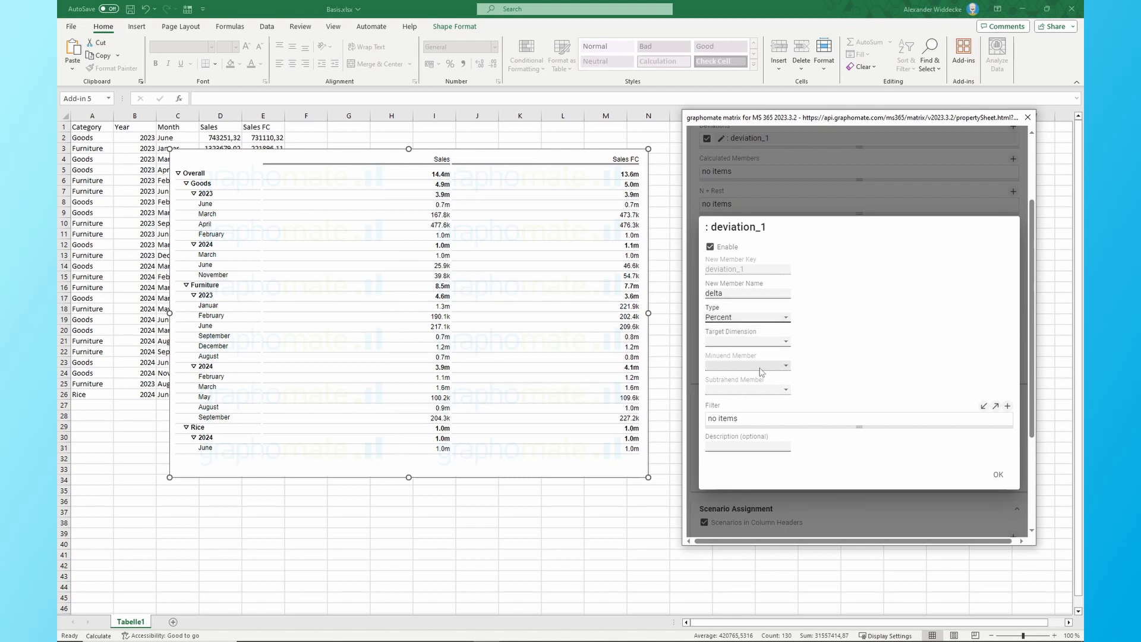
click(776, 342)
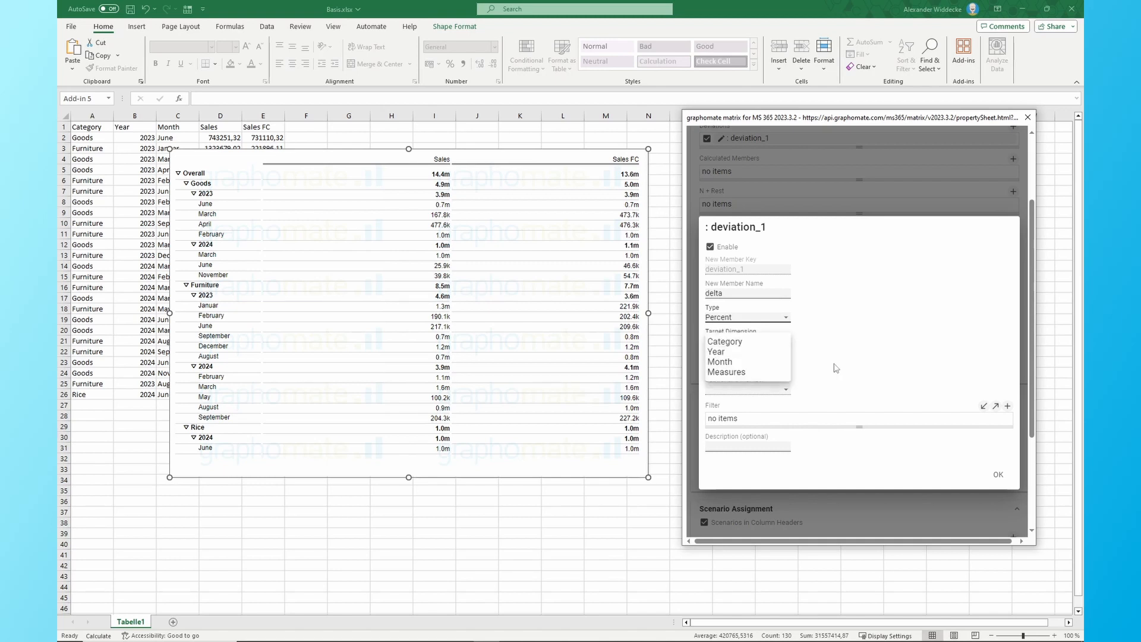
click(744, 373)
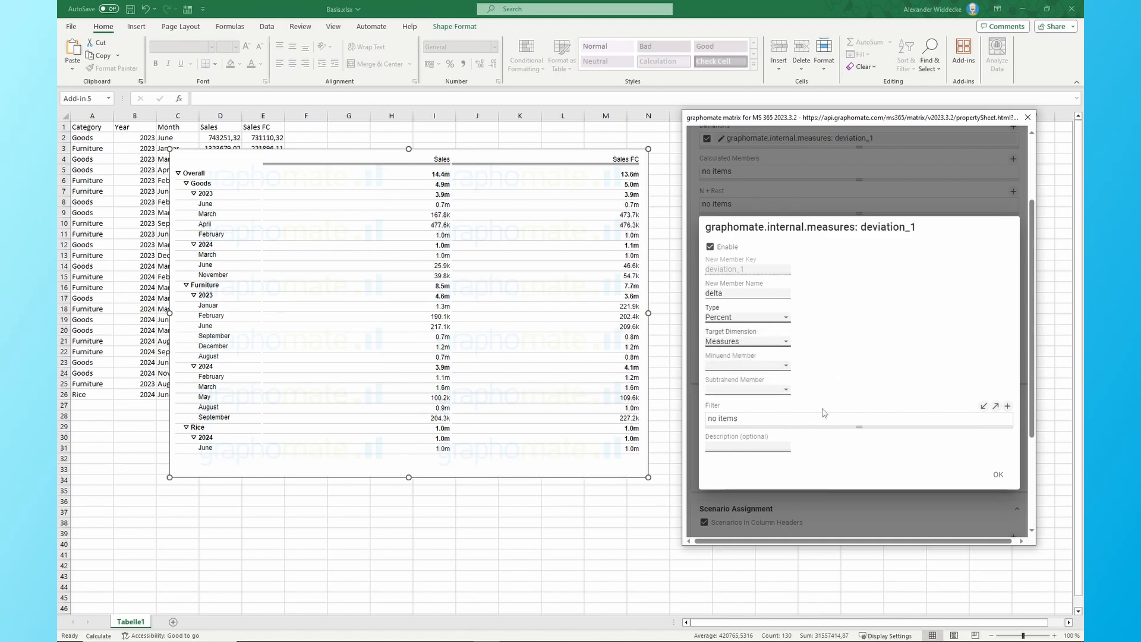
click(772, 365)
click(740, 369)
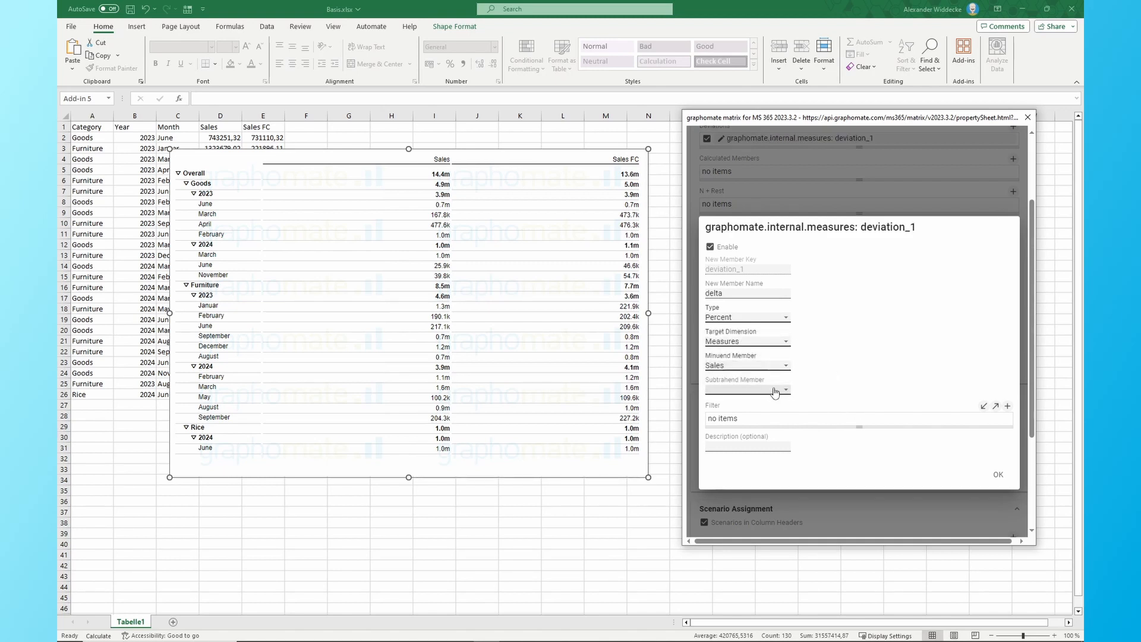
click(784, 392)
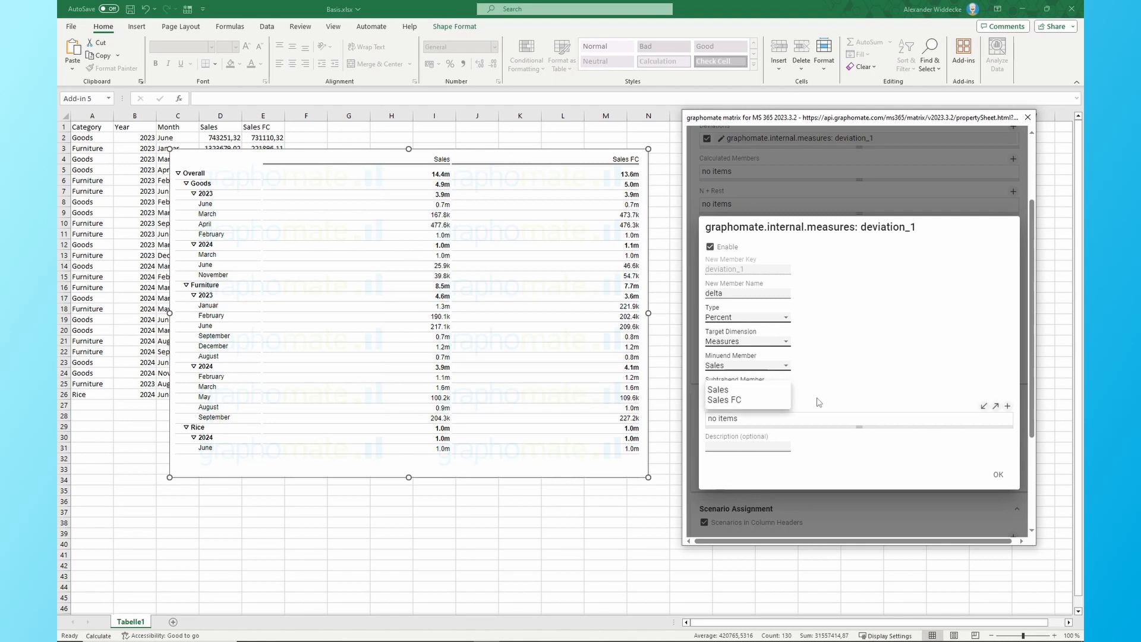
click(743, 400)
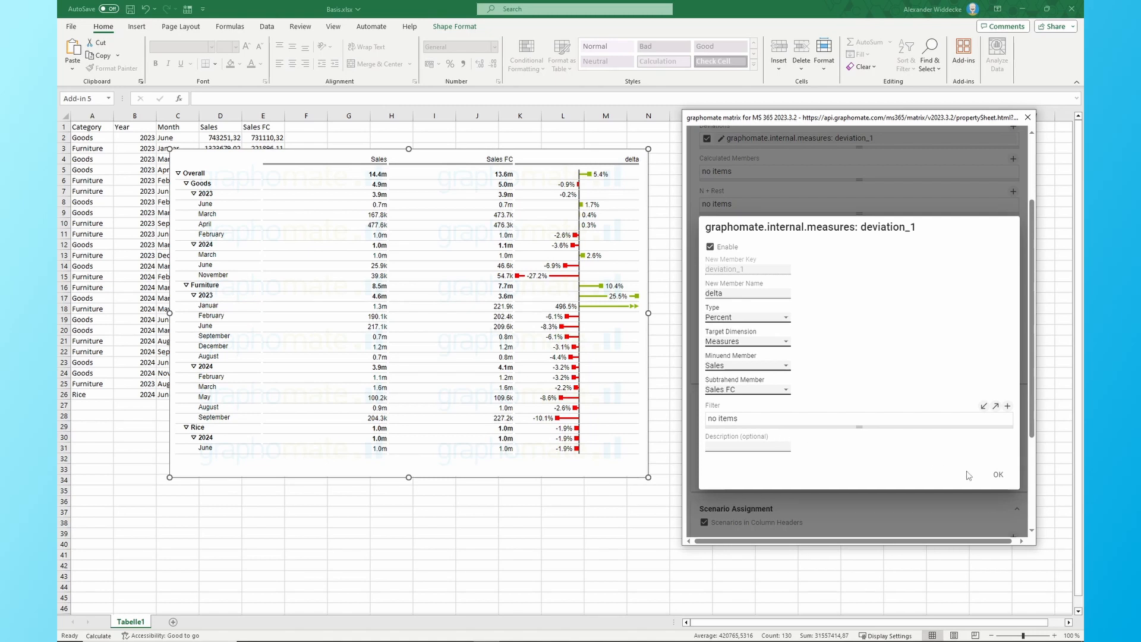
Confirm the deviation, add a background bar assignment to the matrix and open the new assignment's settings.
click(997, 476)
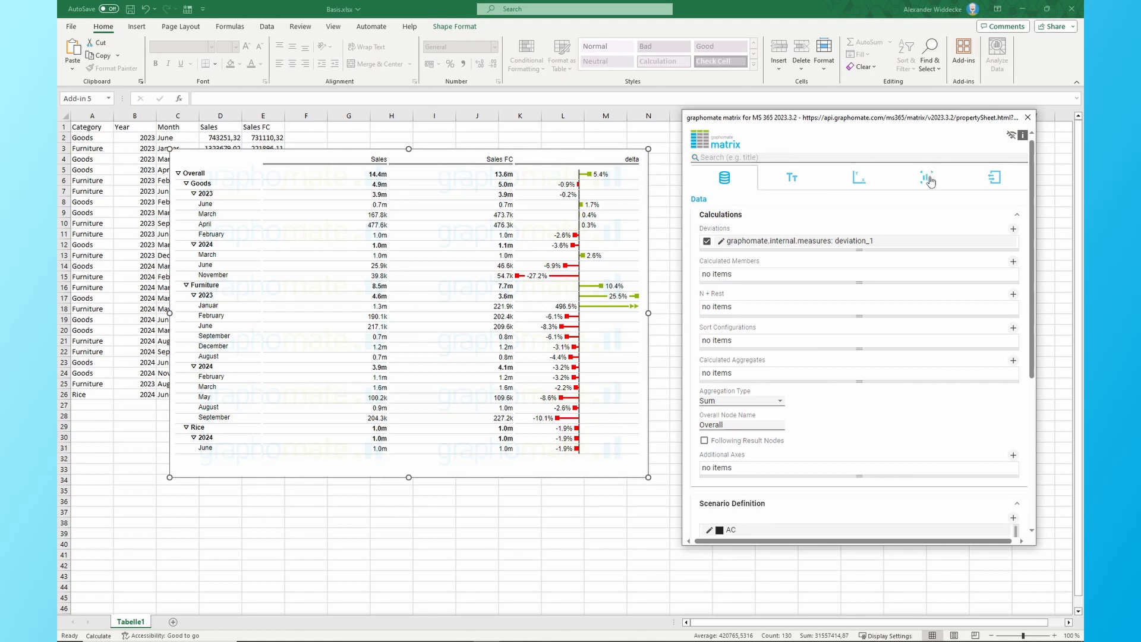
click(930, 181)
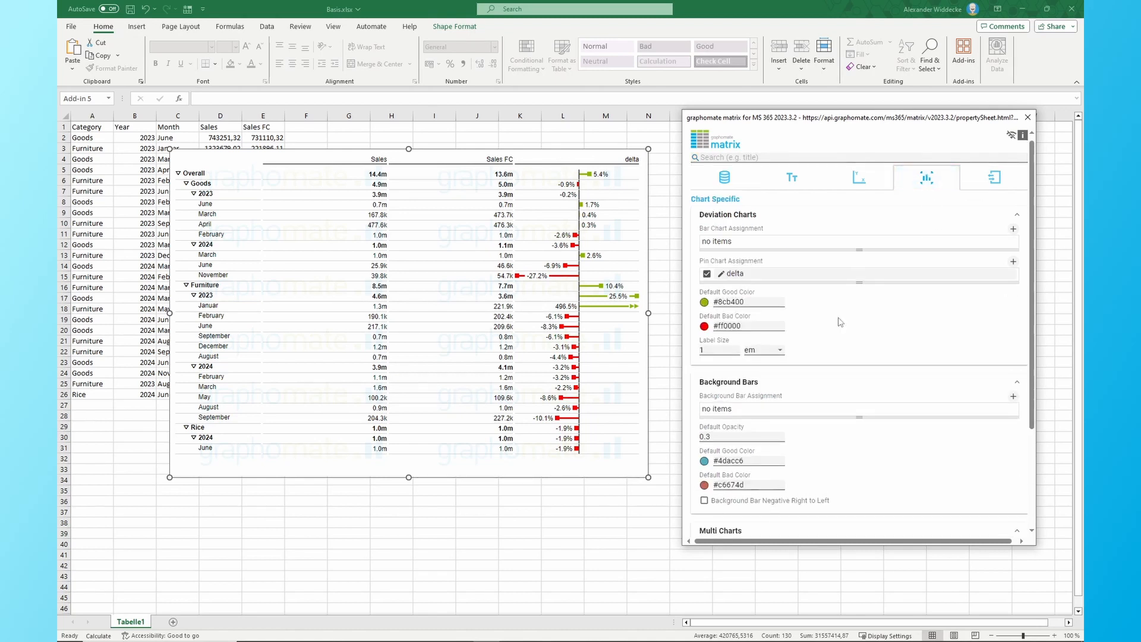
click(783, 413)
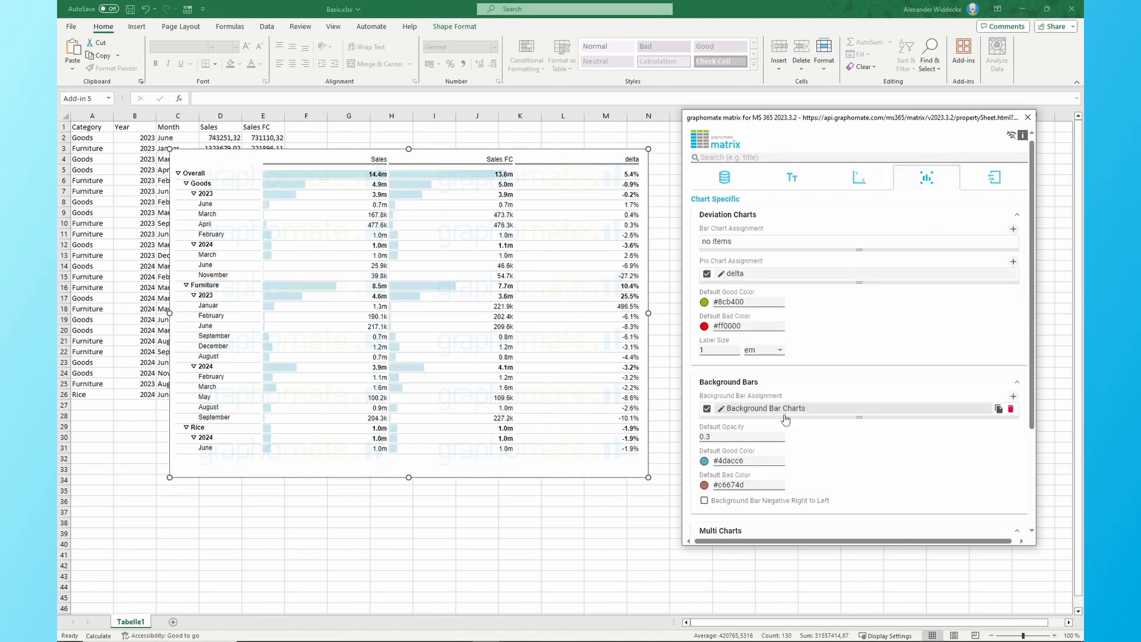
click(814, 407)
scroll(832, 356, down, 3)
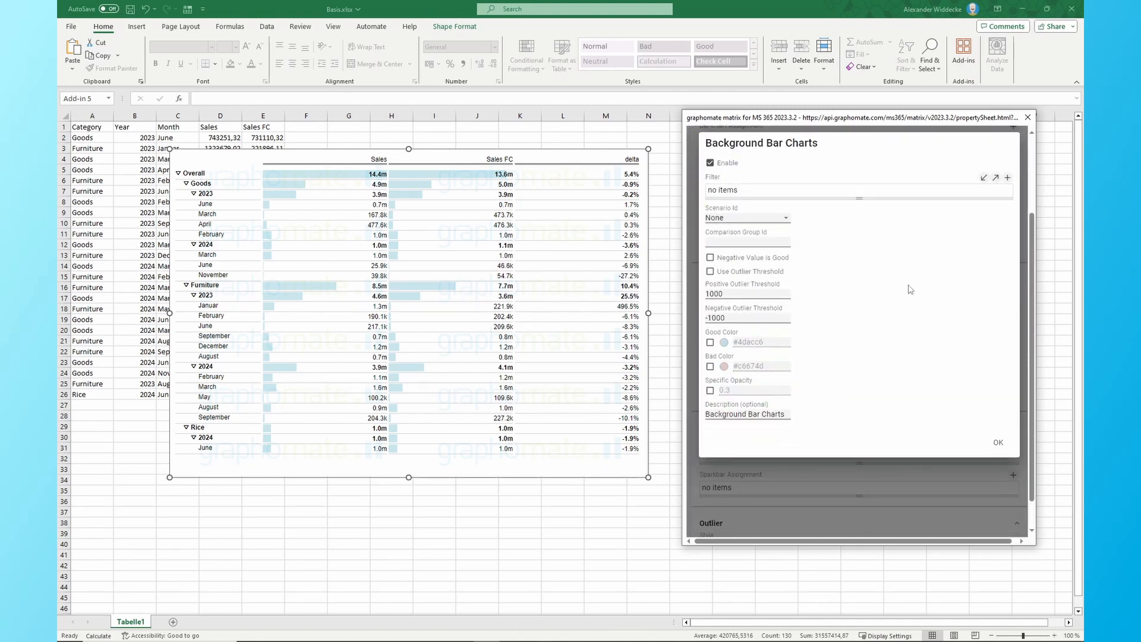
Filter the background bar charts by the Measures dimension to the members Sales and Sales FC, and confirm the assignment.
scroll(858, 272, up, 3)
click(809, 297)
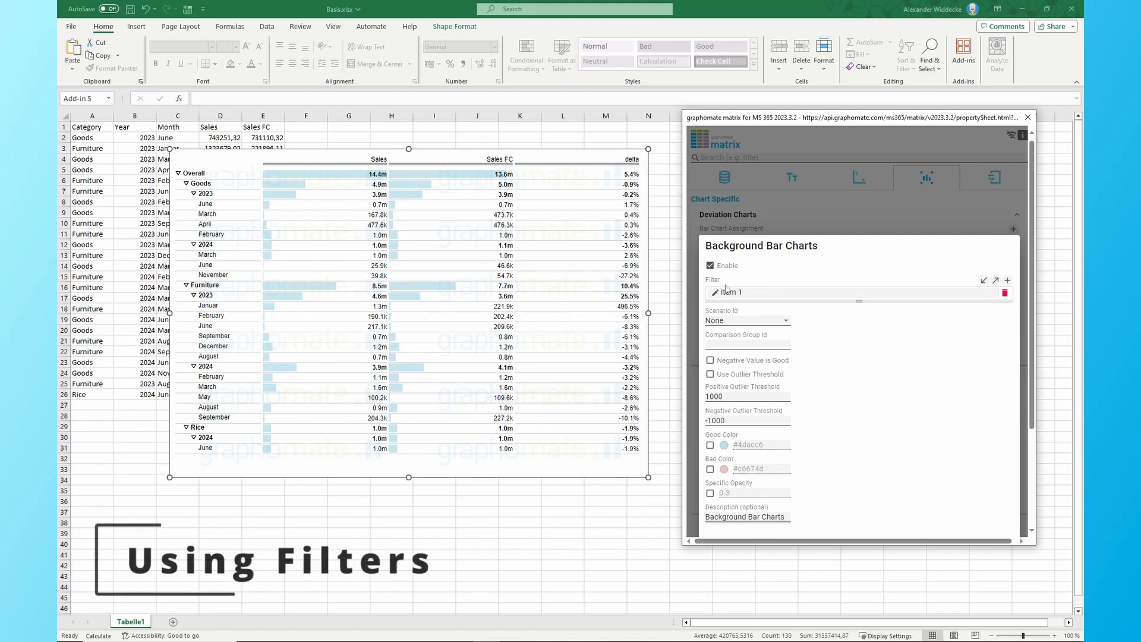
click(788, 296)
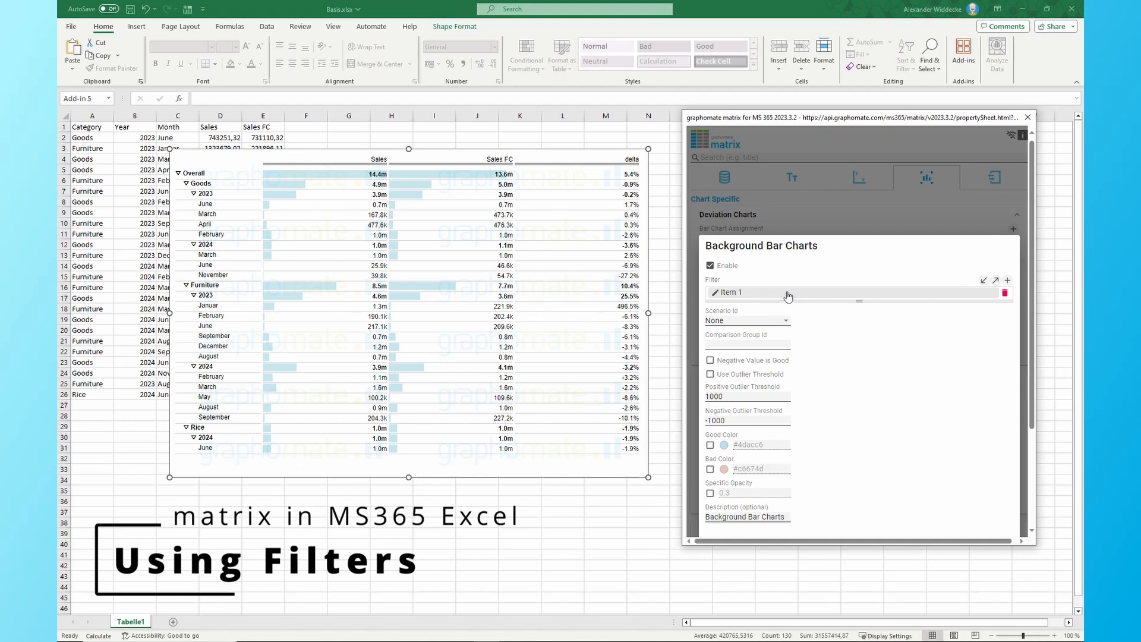
click(772, 383)
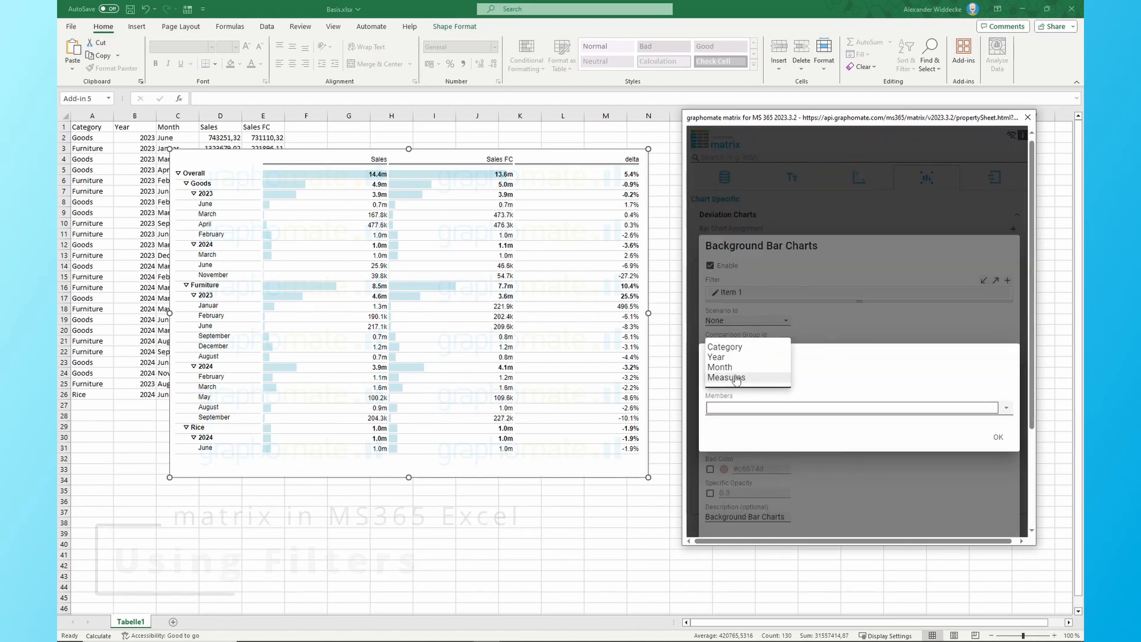
click(770, 379)
click(753, 408)
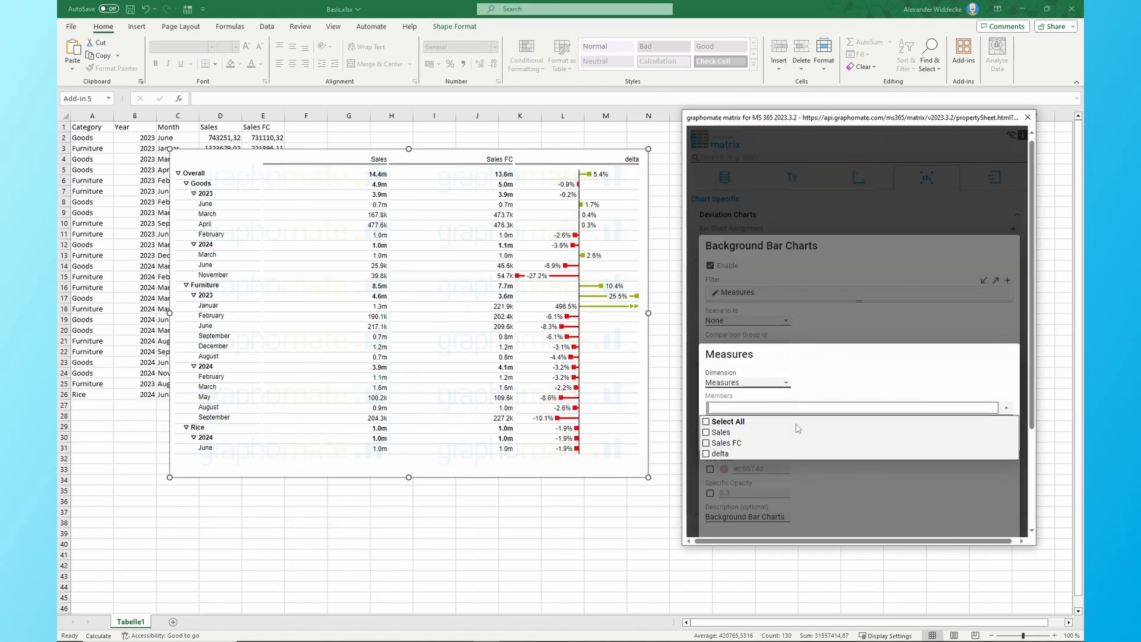
click(726, 434)
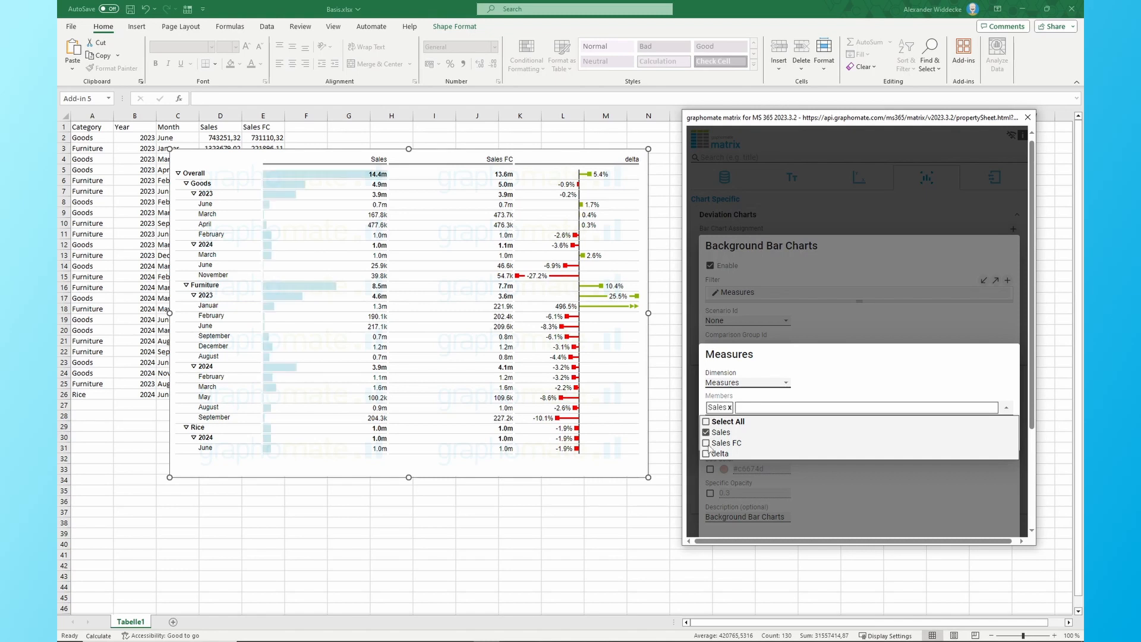
click(735, 444)
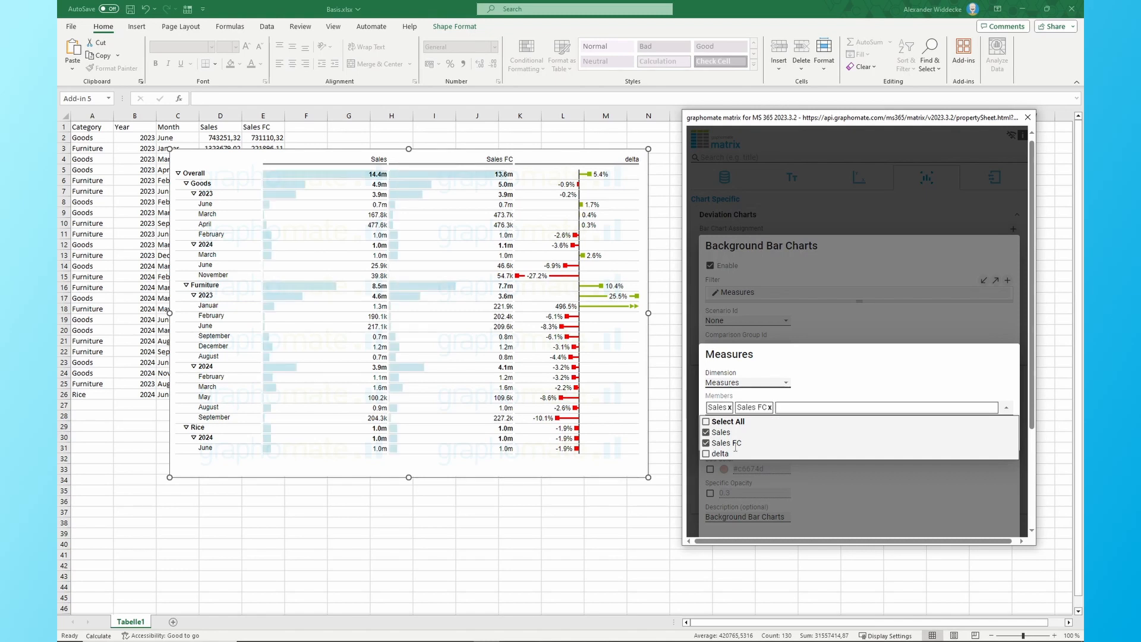
click(914, 366)
click(998, 437)
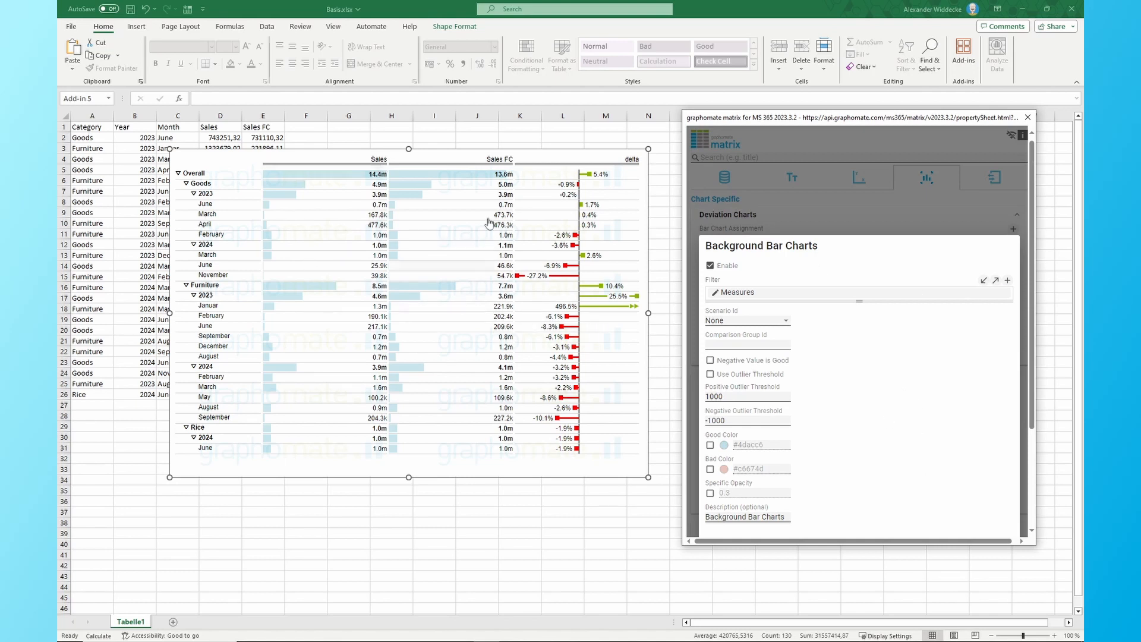
scroll(913, 393, down, 1)
scroll(913, 393, down, 3)
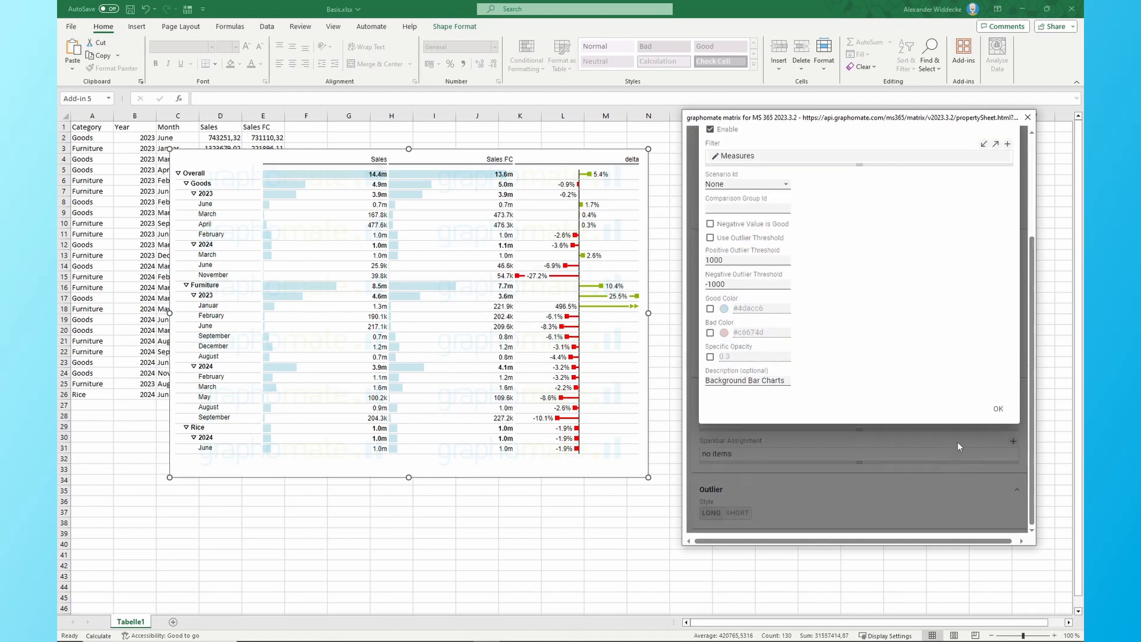
click(1004, 411)
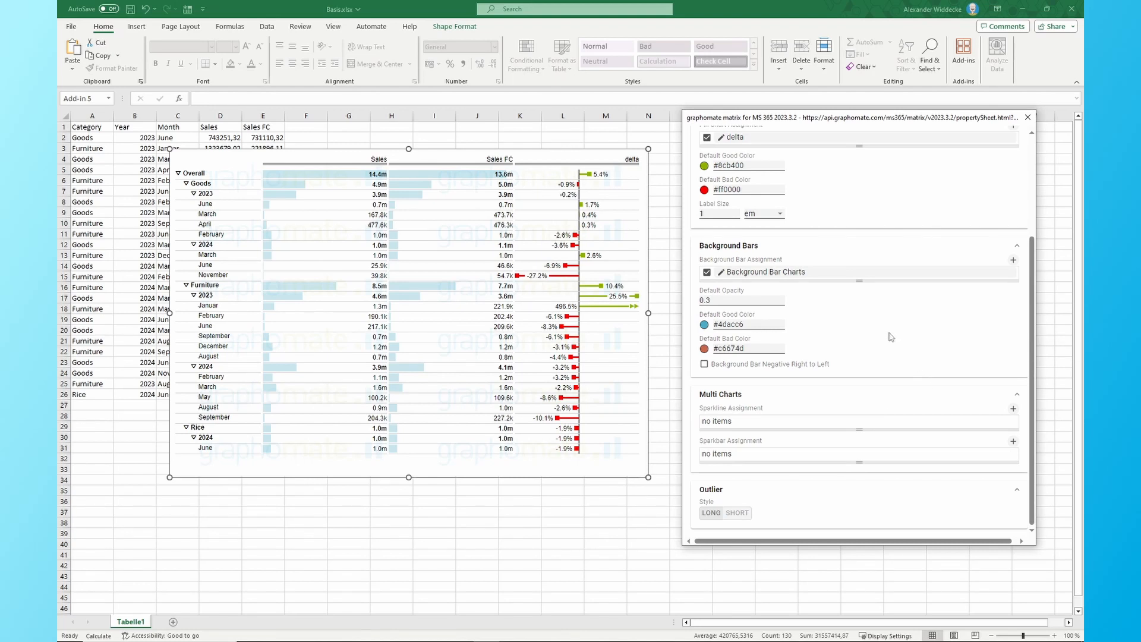
Add a scenario assignment in the matrix's data properties and set its scenario ID to AC.
scroll(889, 337, up, 5)
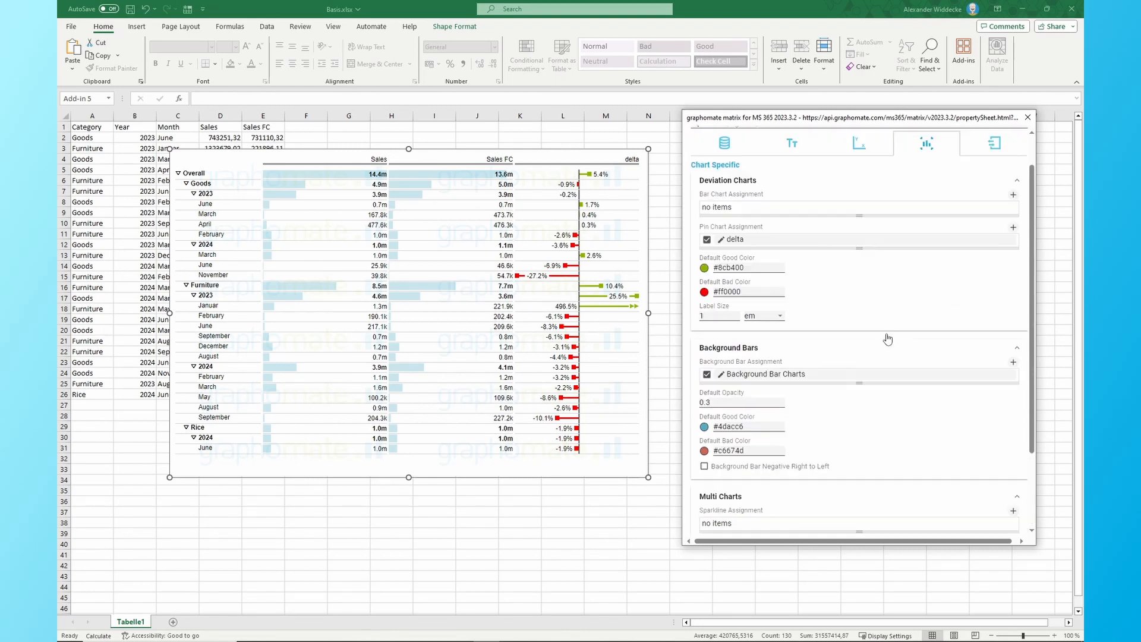
click(725, 143)
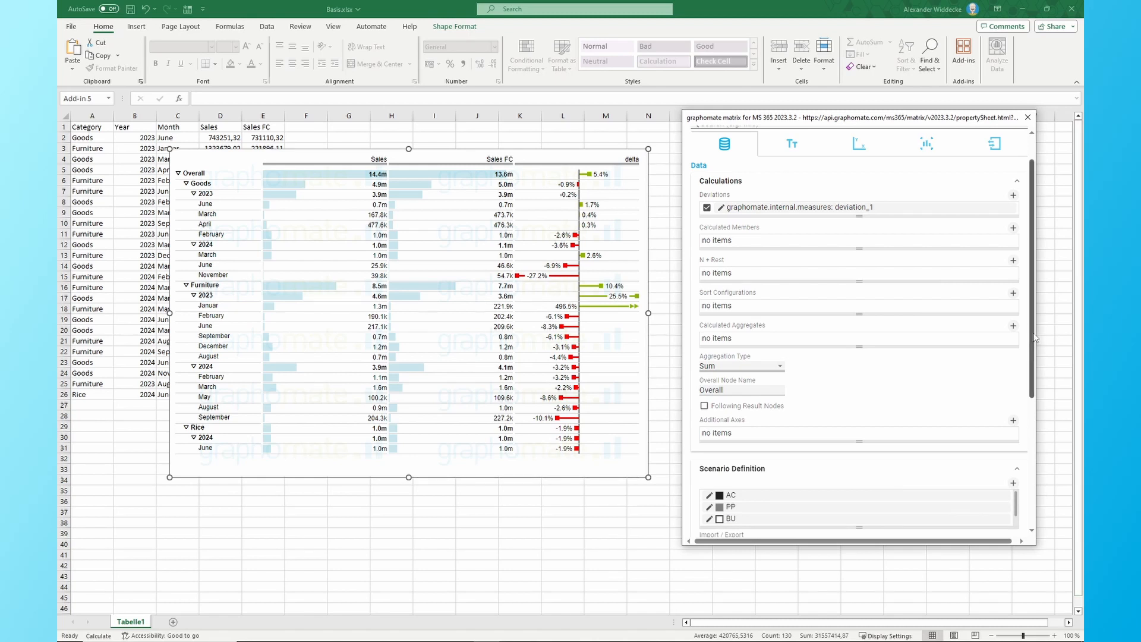
drag(1034, 337, 1039, 455)
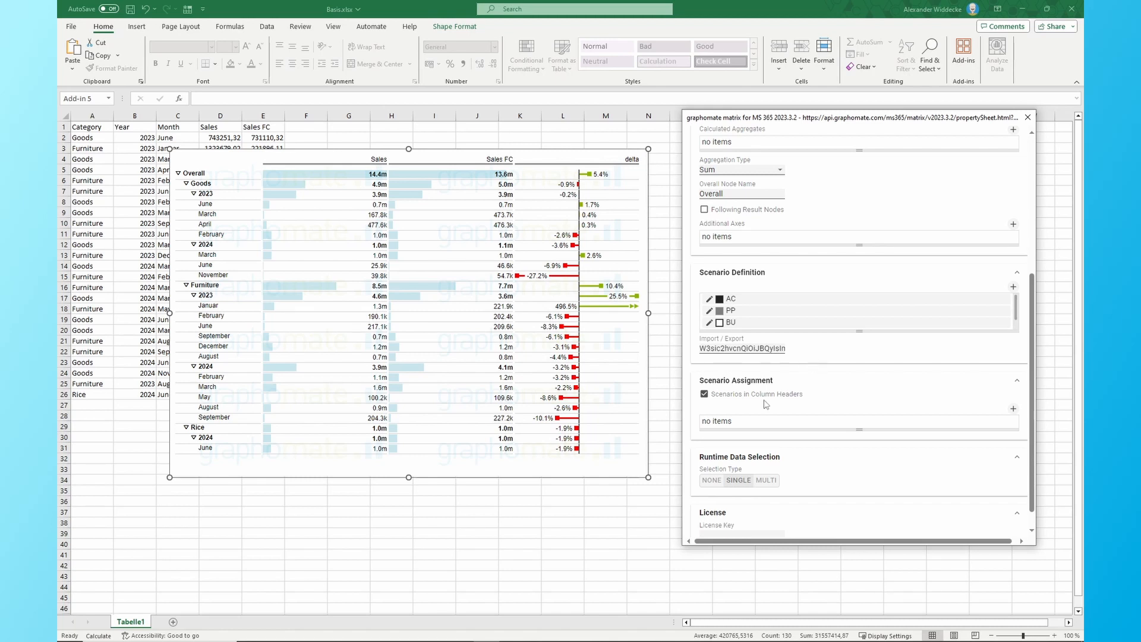
scroll(749, 285, up, 4)
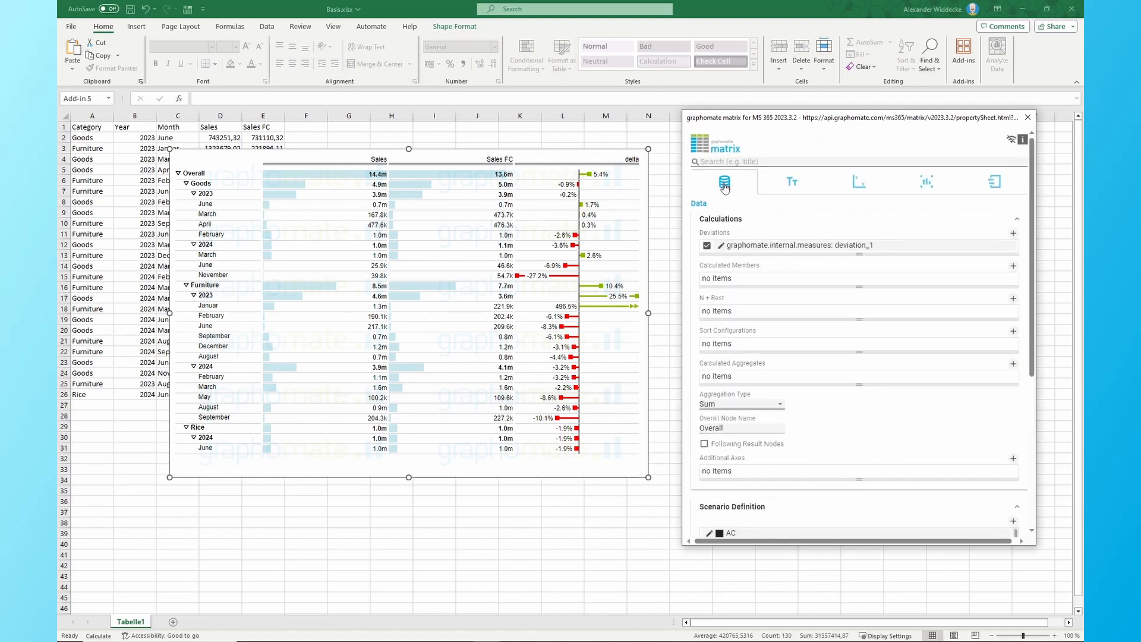
drag(1031, 209, 1048, 379)
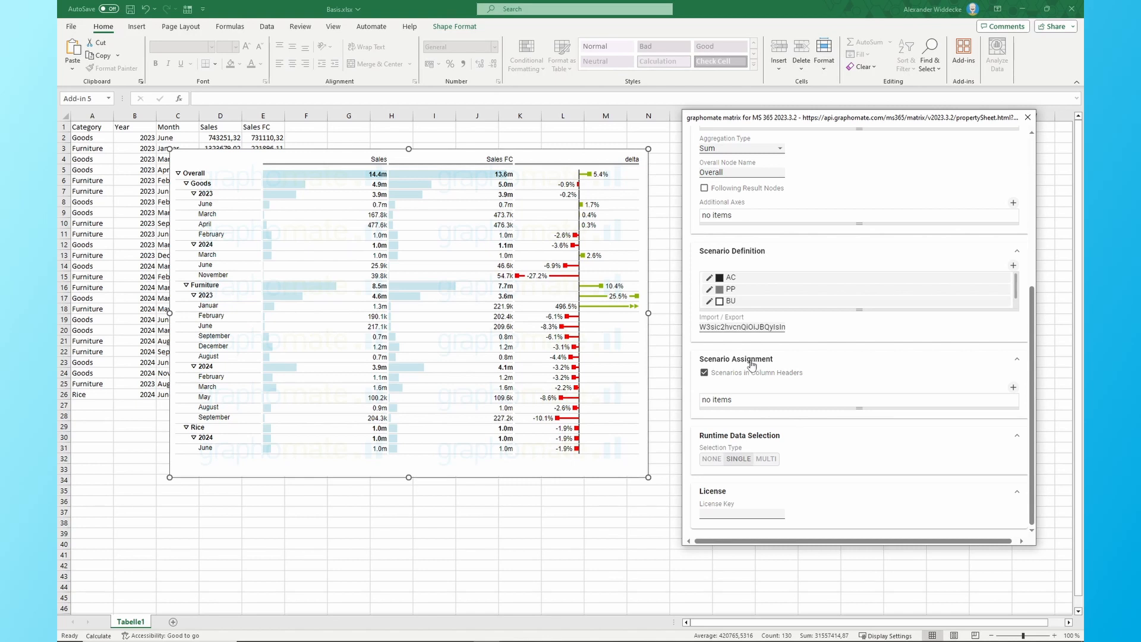
click(750, 401)
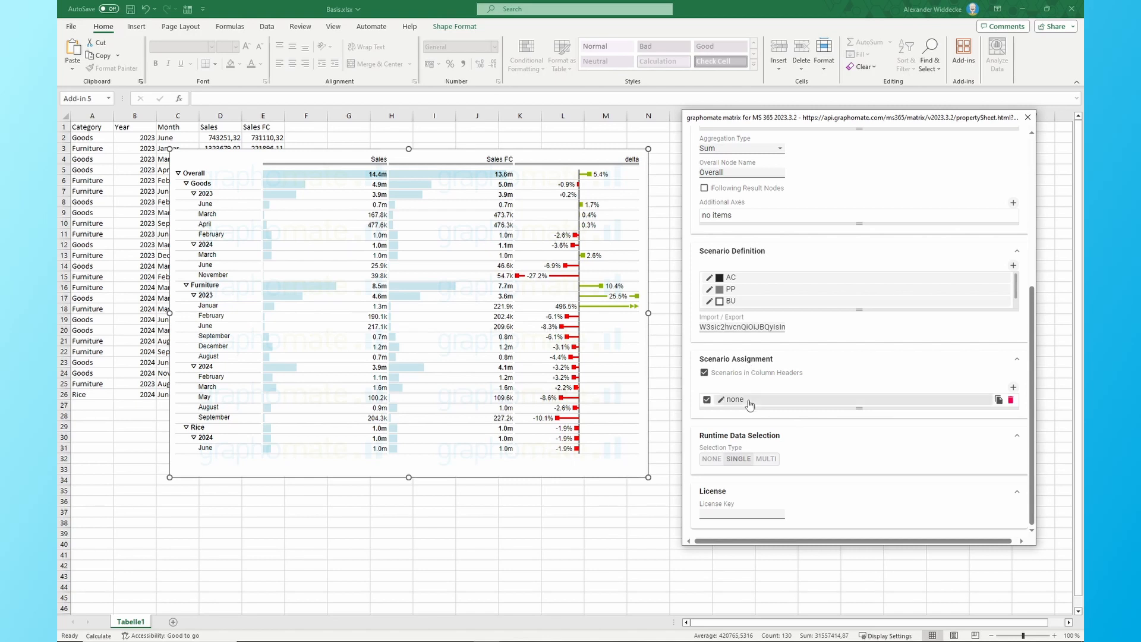
click(817, 401)
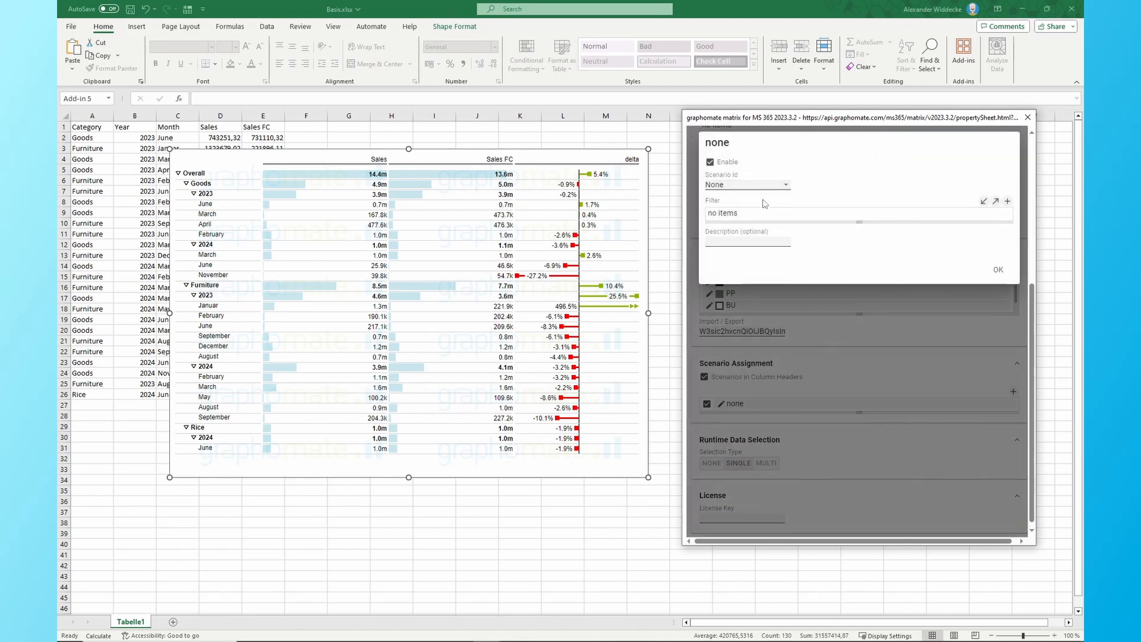
click(748, 184)
click(737, 195)
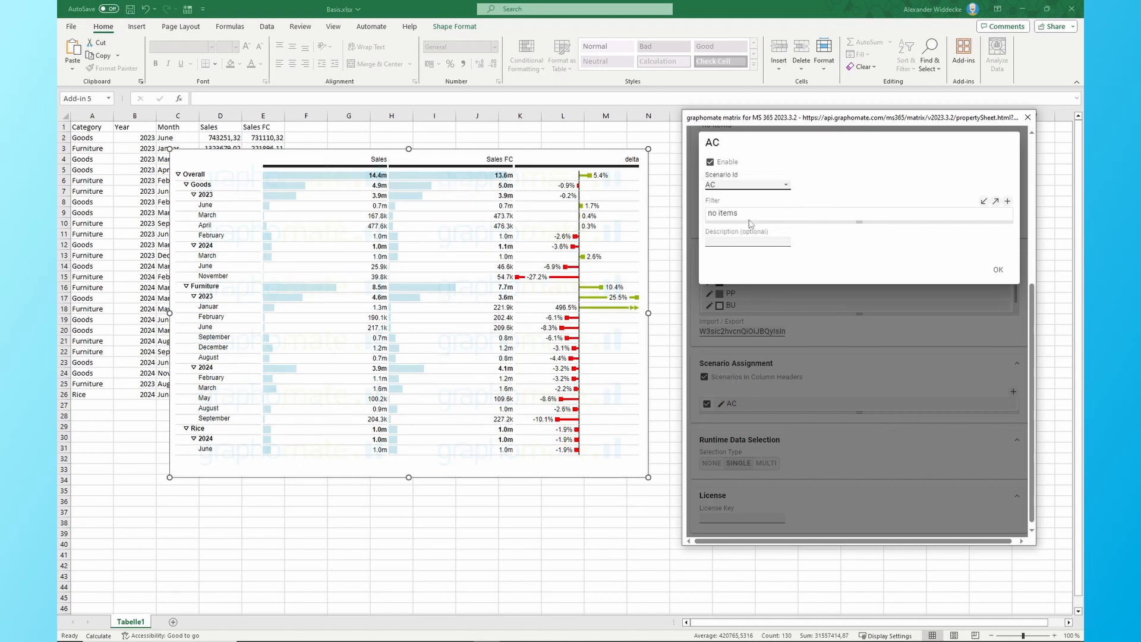
Filter the AC scenario assignment by the Measures dimension to the member Sales, and confirm it.
click(773, 218)
click(774, 217)
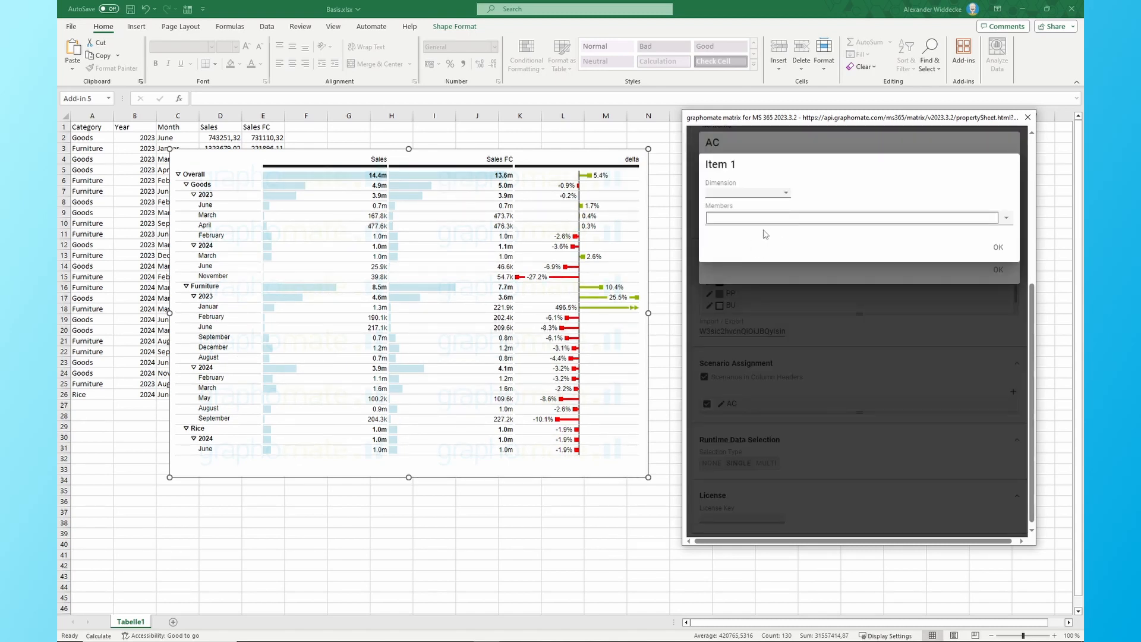
click(782, 192)
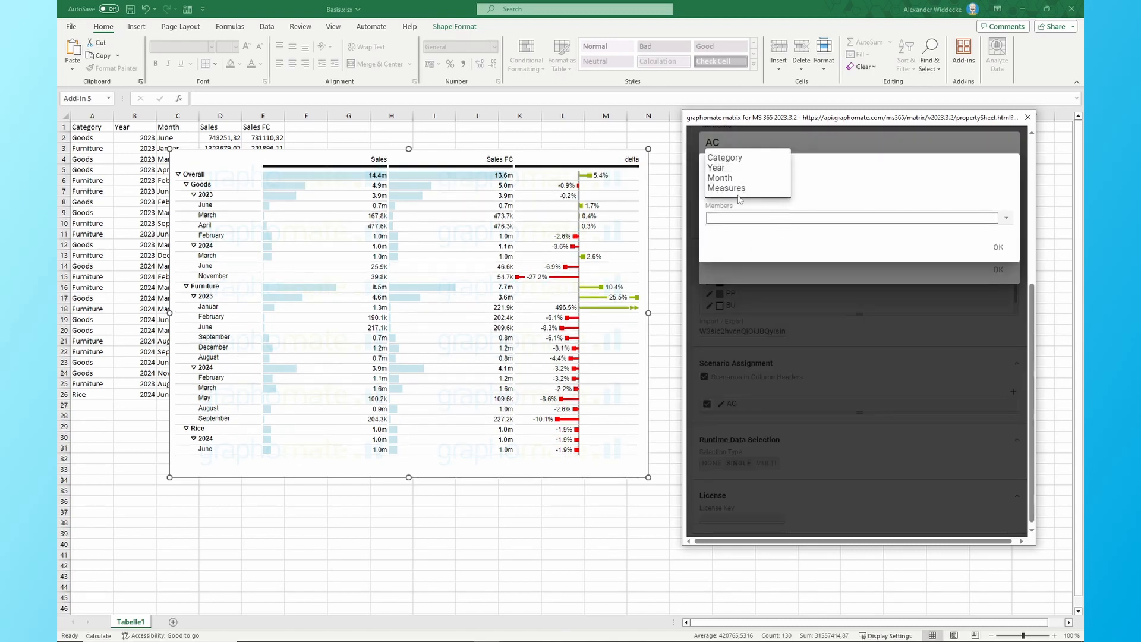
click(736, 188)
click(731, 216)
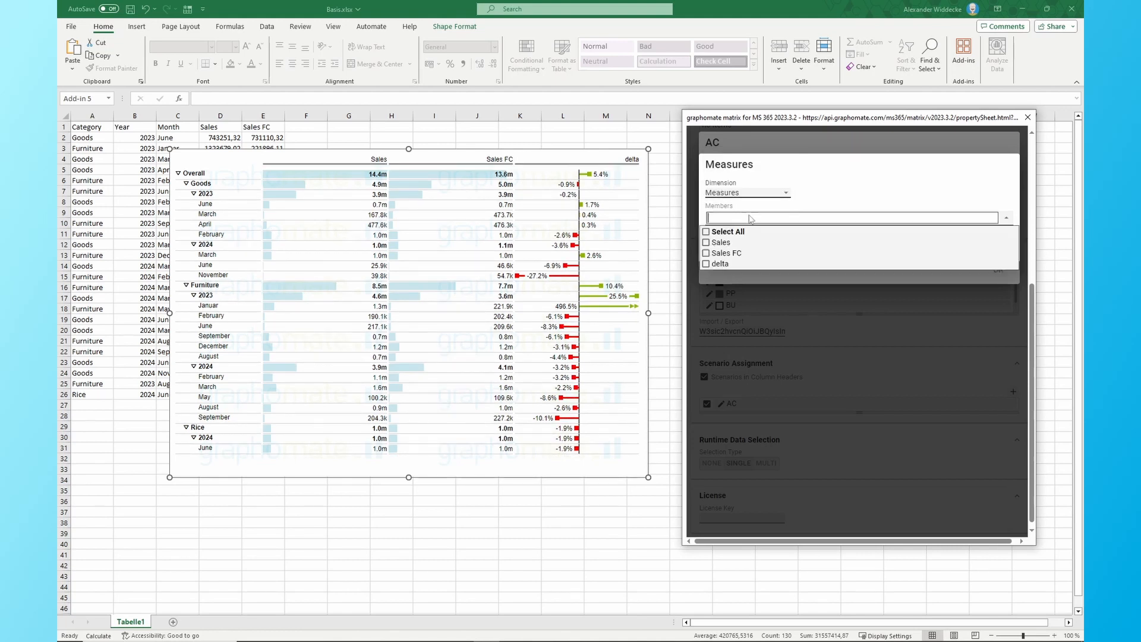
click(706, 242)
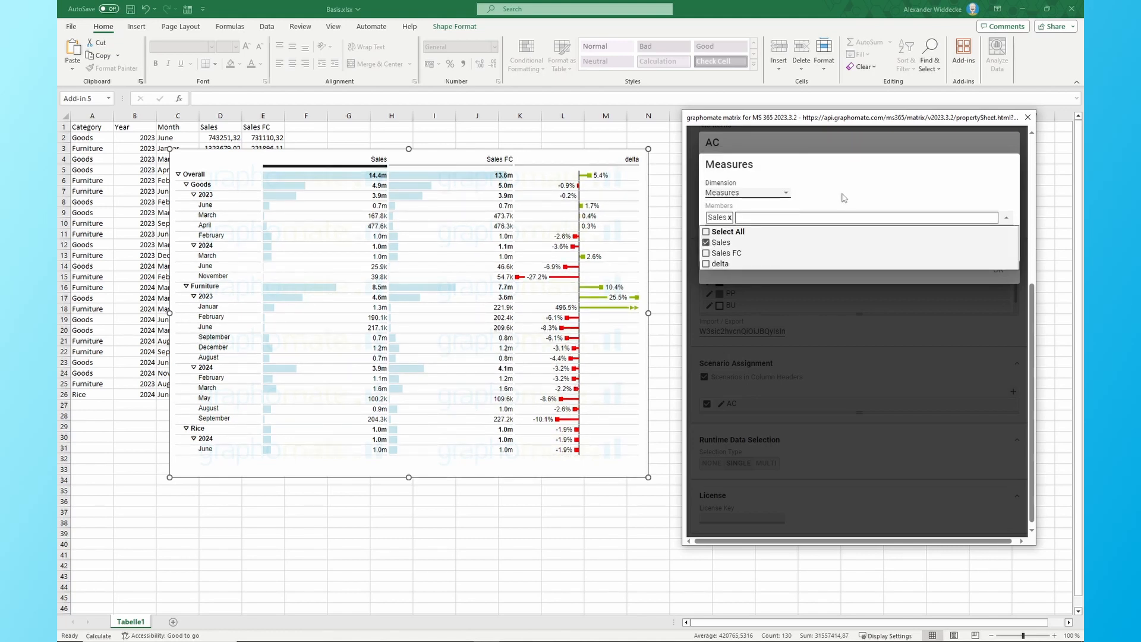
click(998, 249)
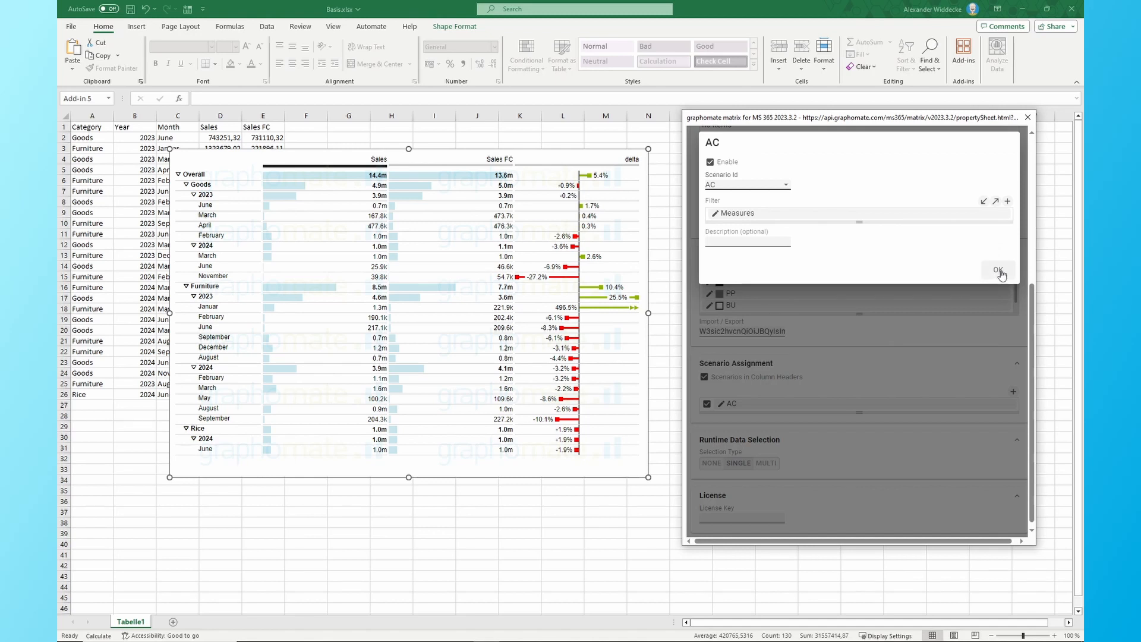
click(991, 269)
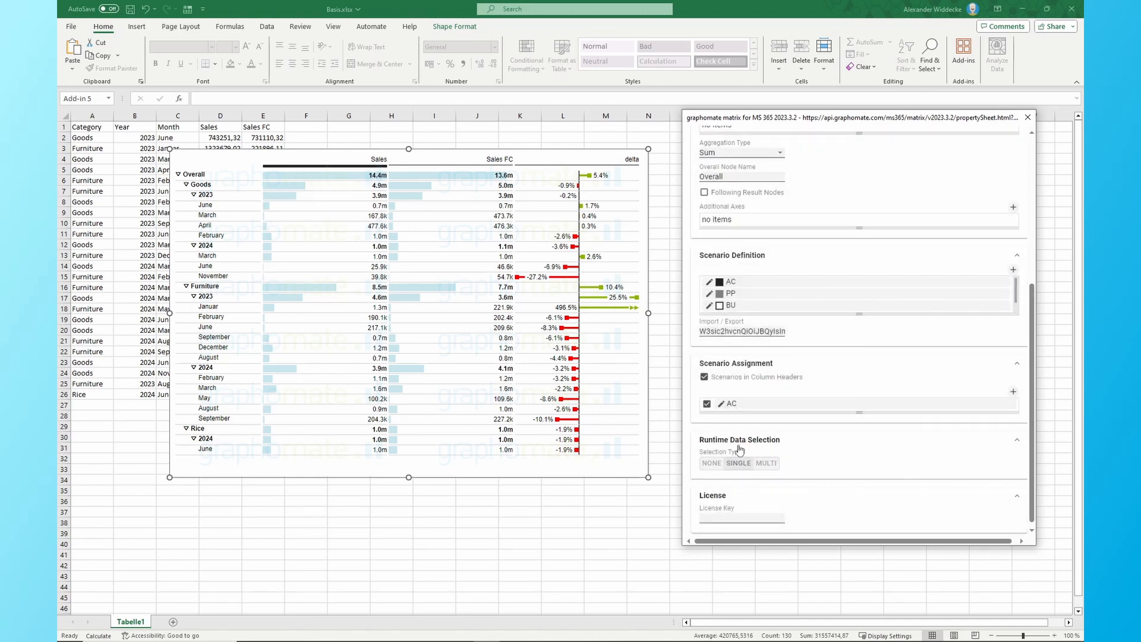
Turn the scenarios in column headers off and back on to compare the matrix headers.
click(704, 378)
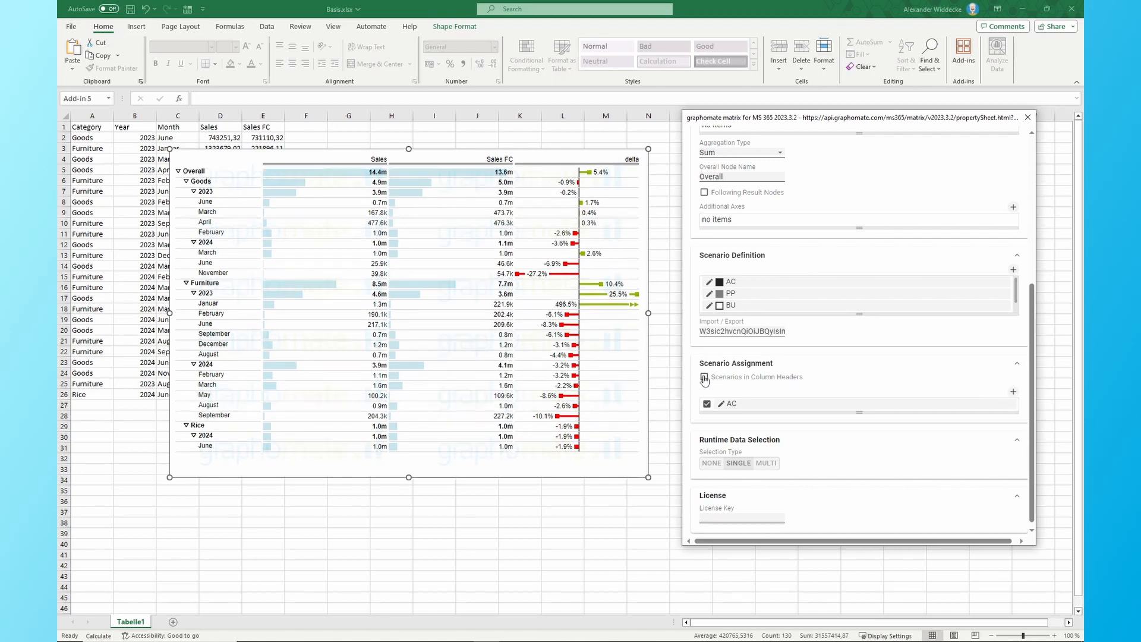
click(705, 378)
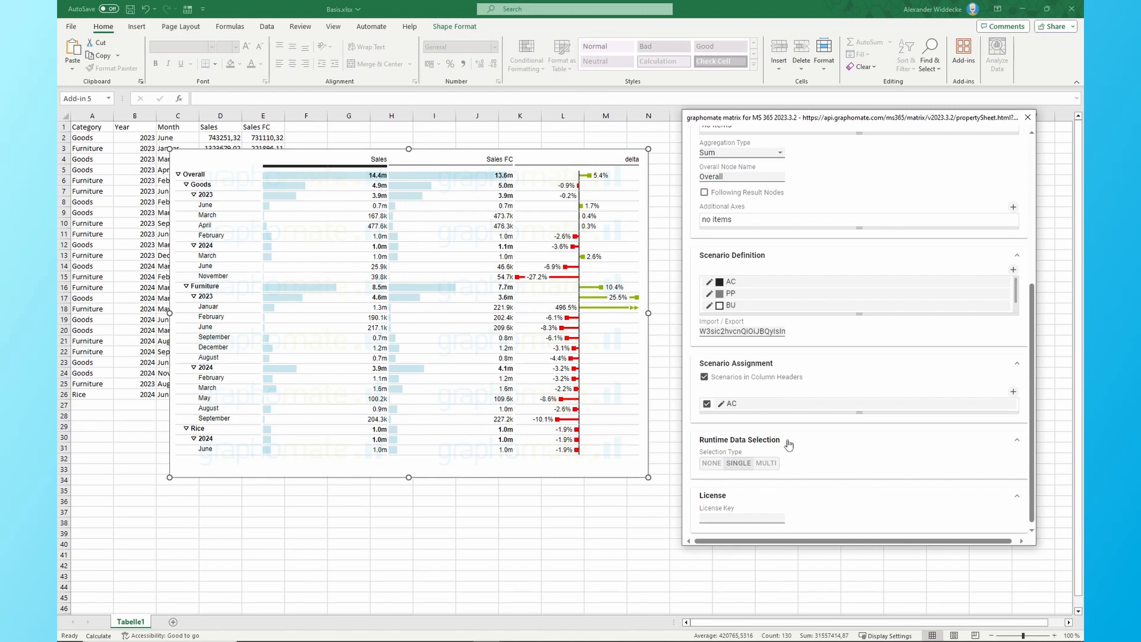
Add a second scenario assignment and set its scenario ID to FC.
click(1013, 391)
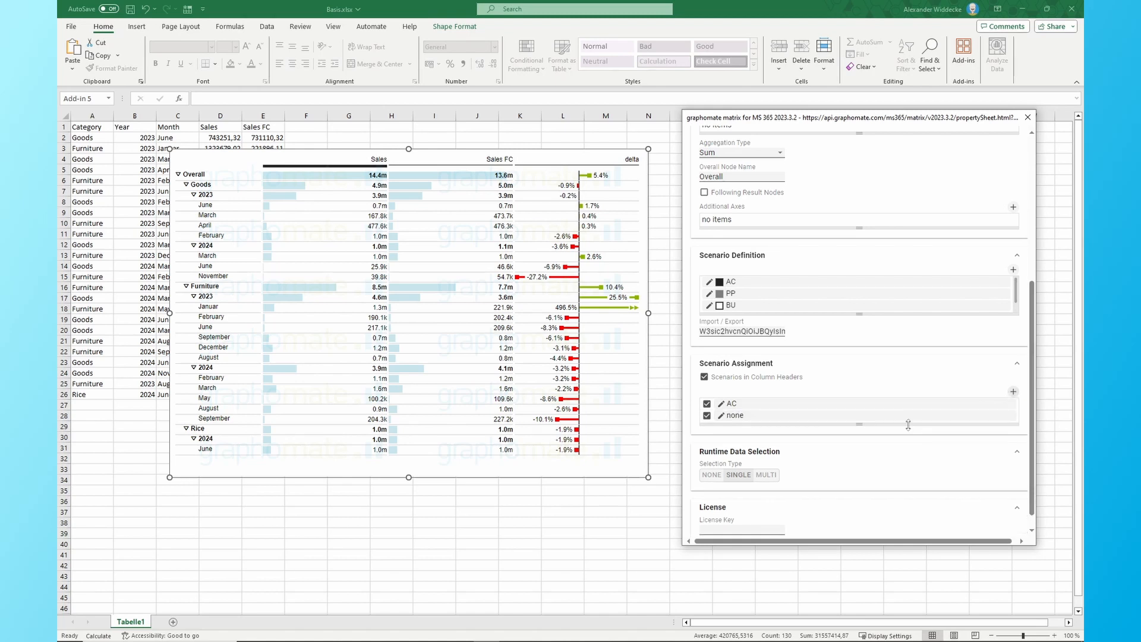
click(772, 417)
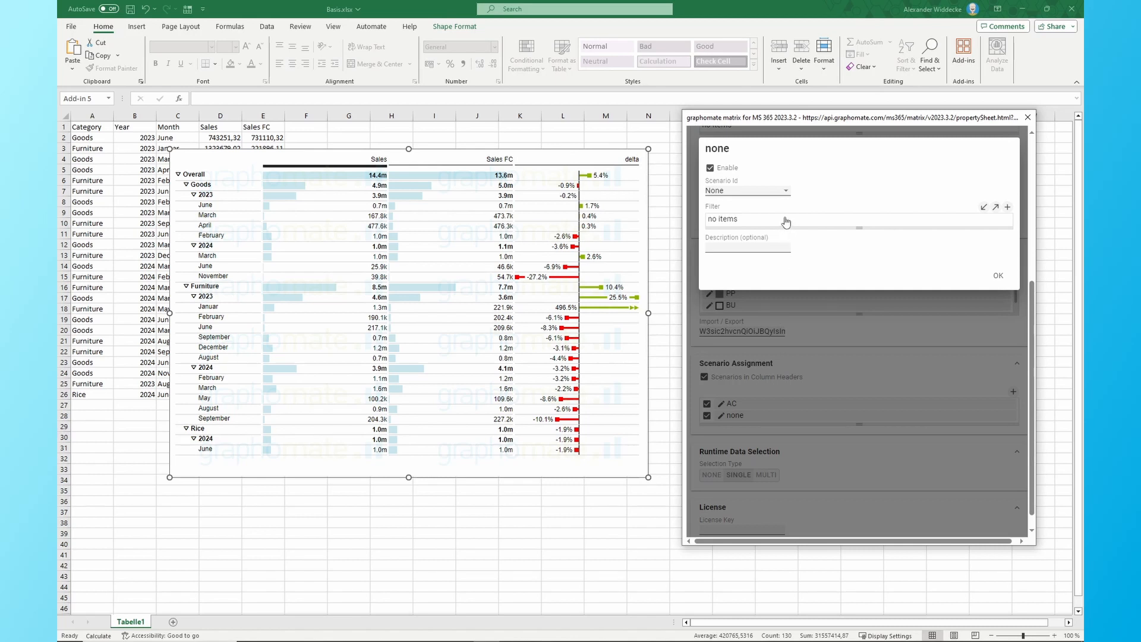
click(746, 190)
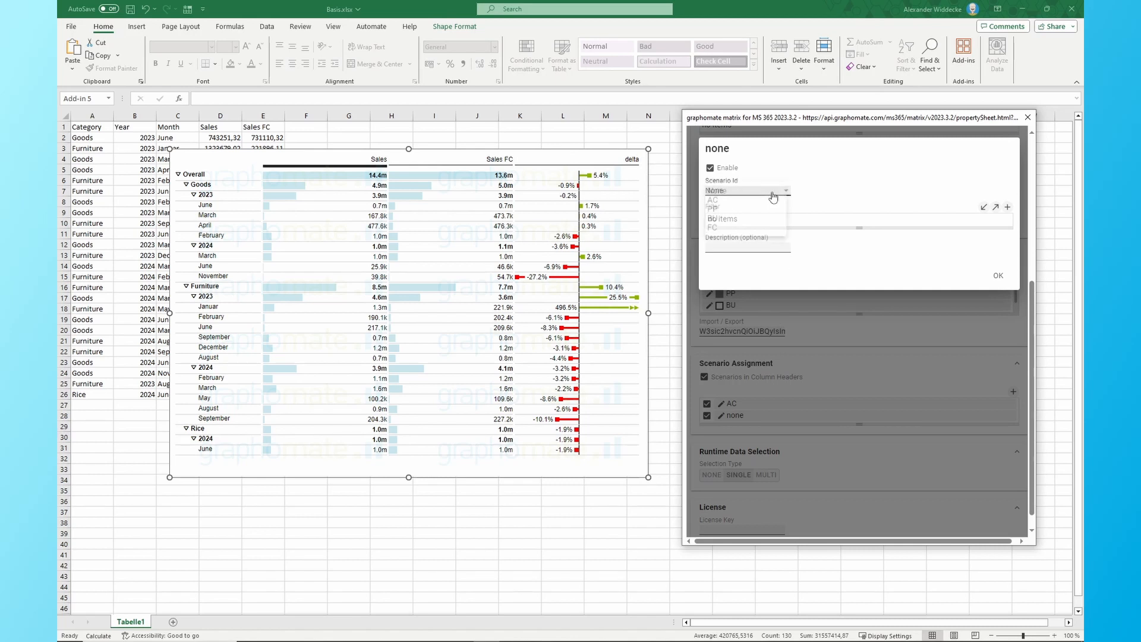
click(716, 231)
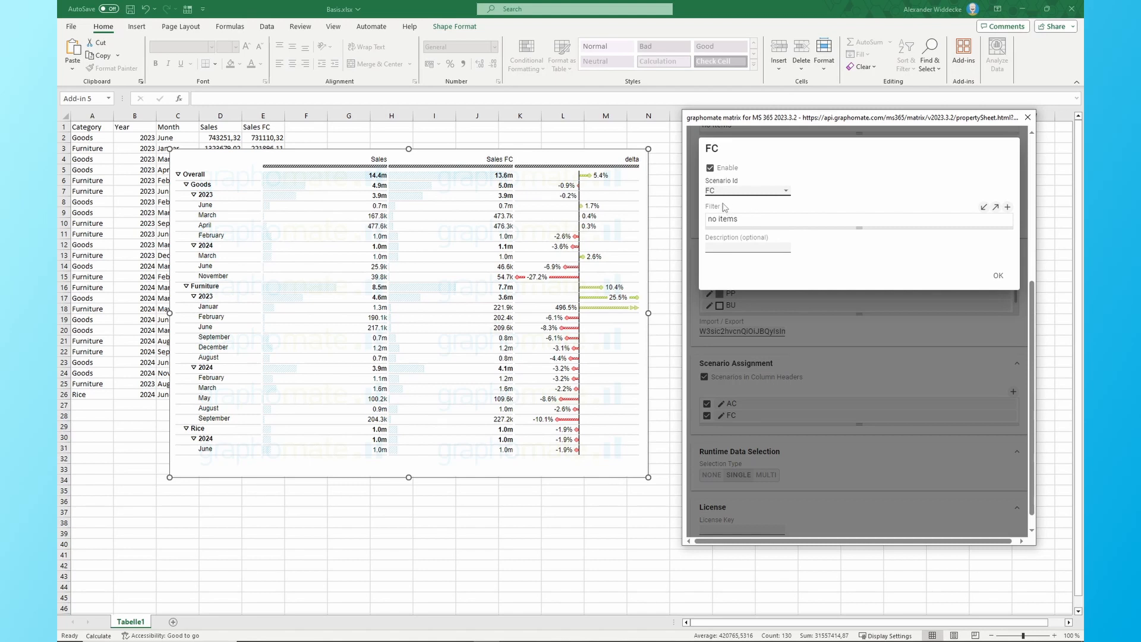
Filter the FC scenario assignment by the Measures dimension to the member Sales FC, and confirm it.
click(729, 221)
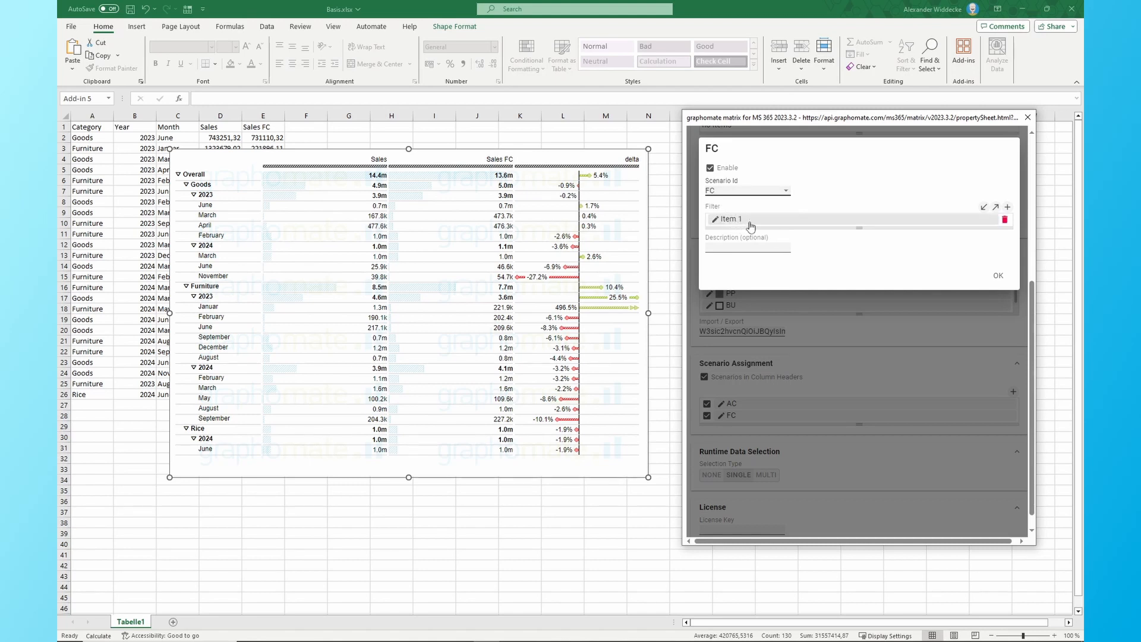
click(751, 226)
click(738, 202)
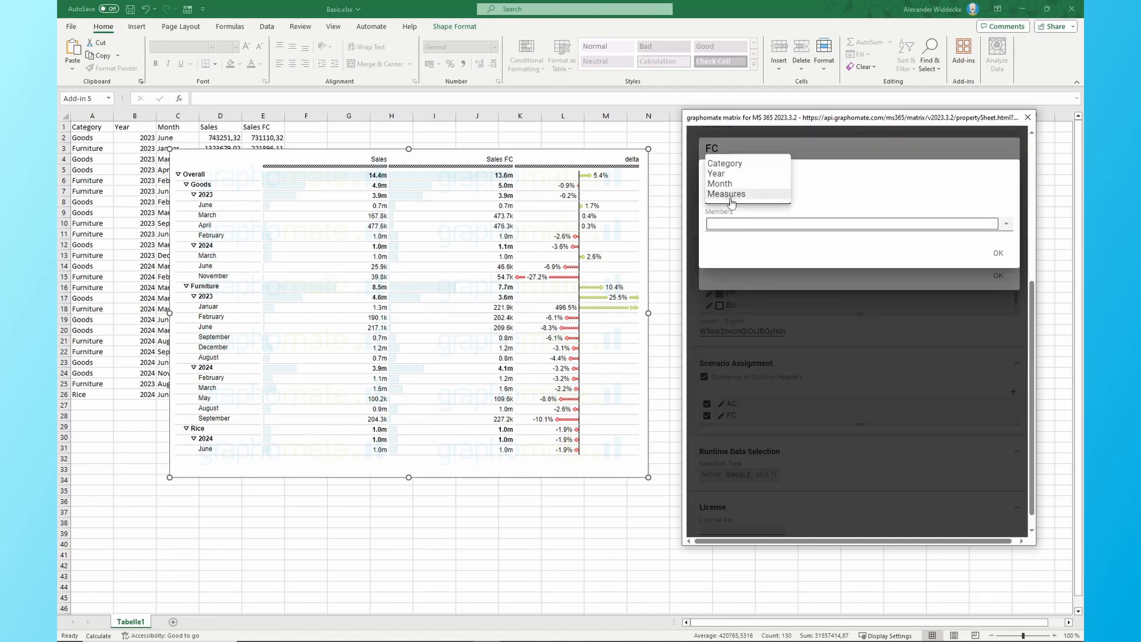
click(731, 194)
click(738, 224)
click(706, 259)
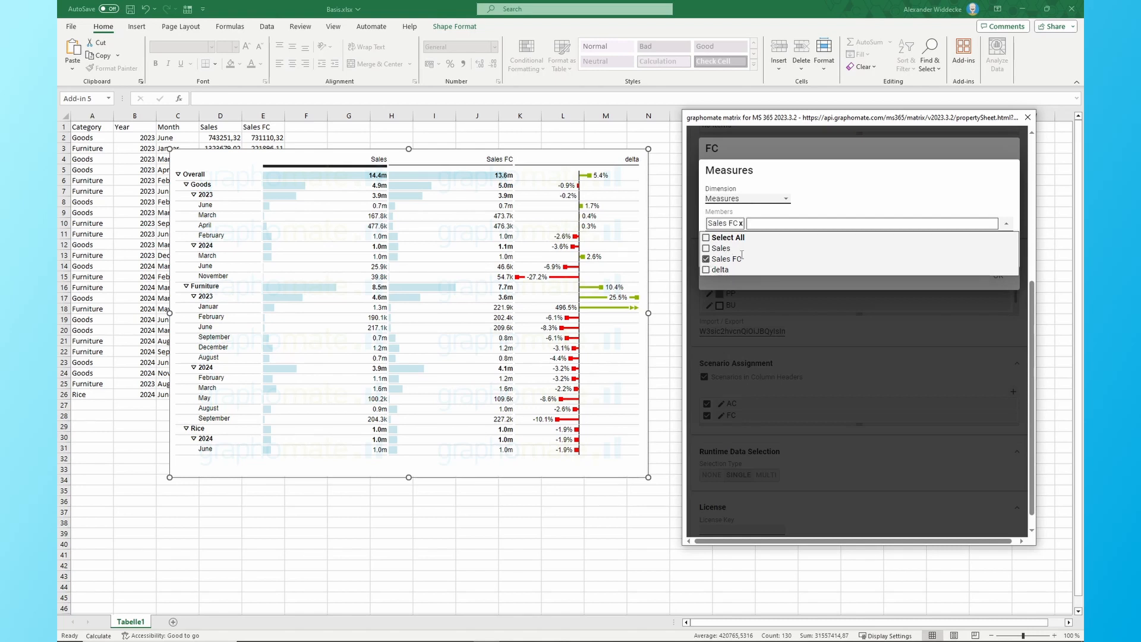
click(838, 223)
click(996, 254)
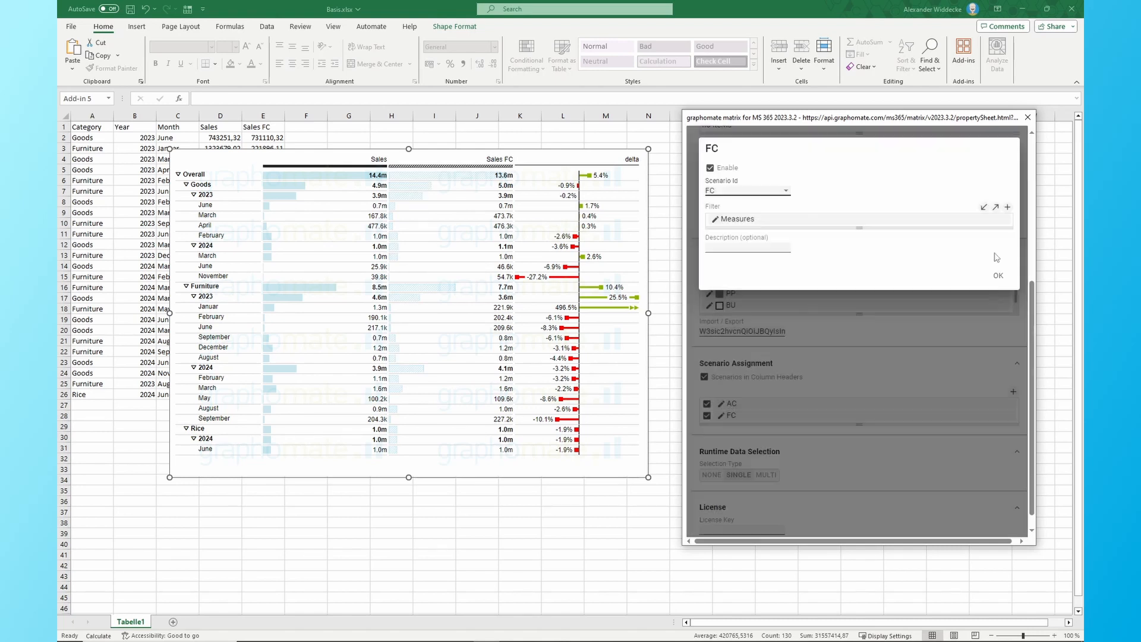
click(999, 278)
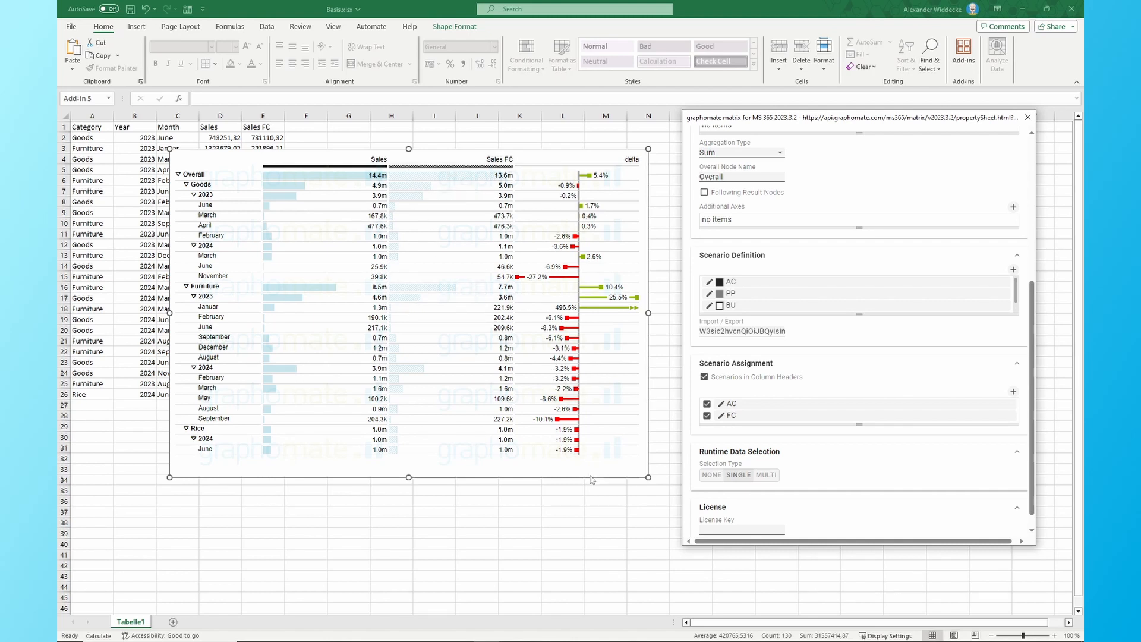
Try out single data selection on several matrix cells and set the runtime data selection type to NONE.
scroll(892, 475, down, 1)
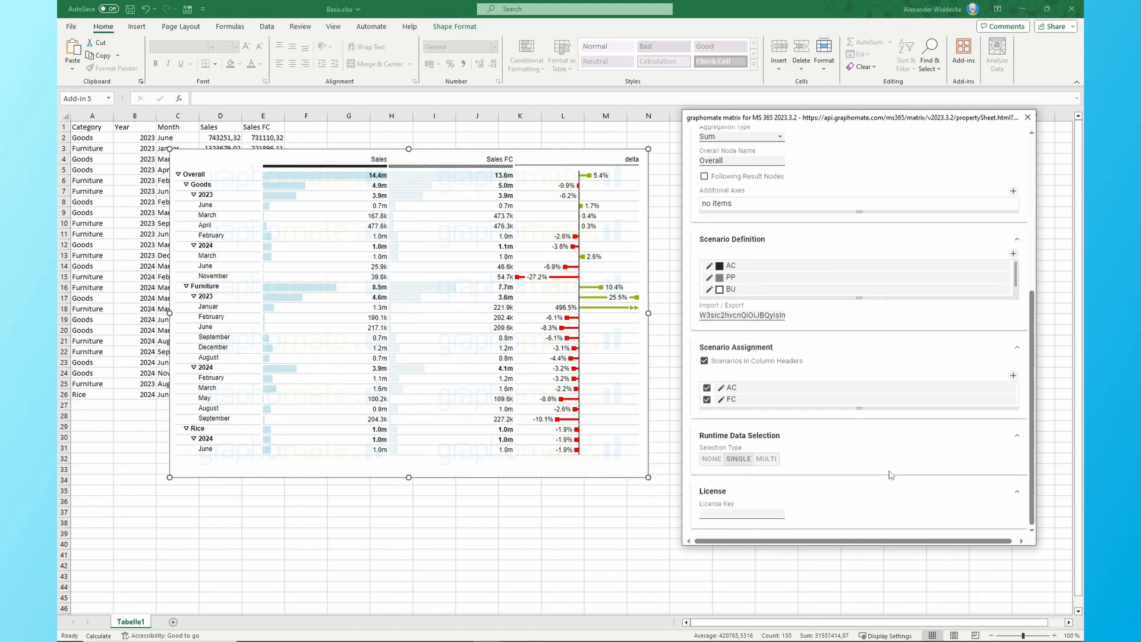
click(408, 299)
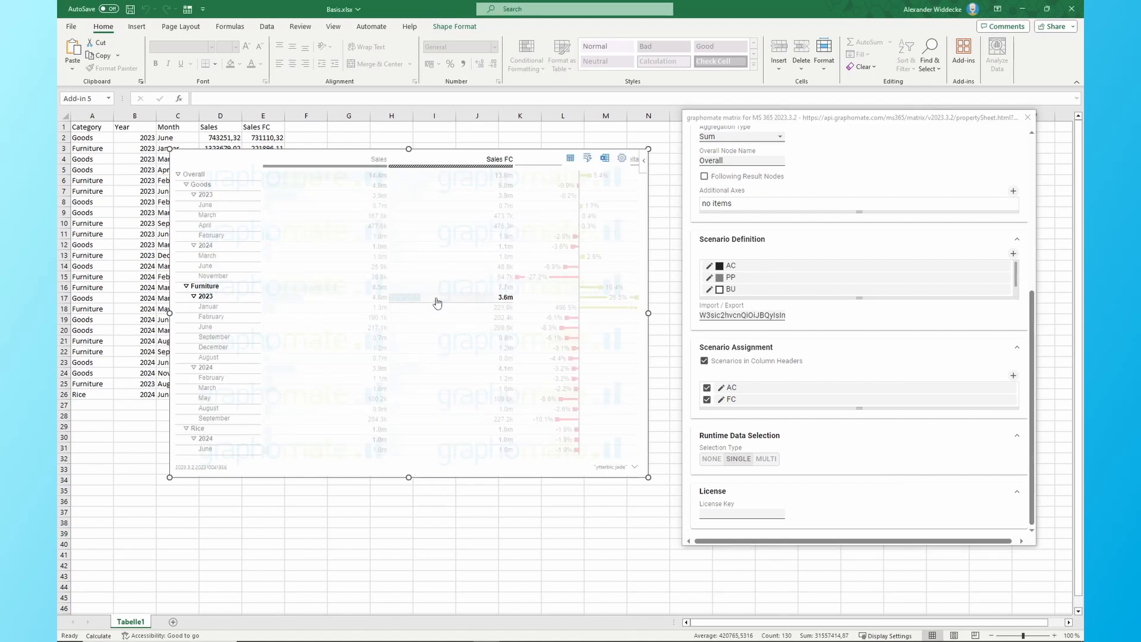
click(436, 301)
click(320, 309)
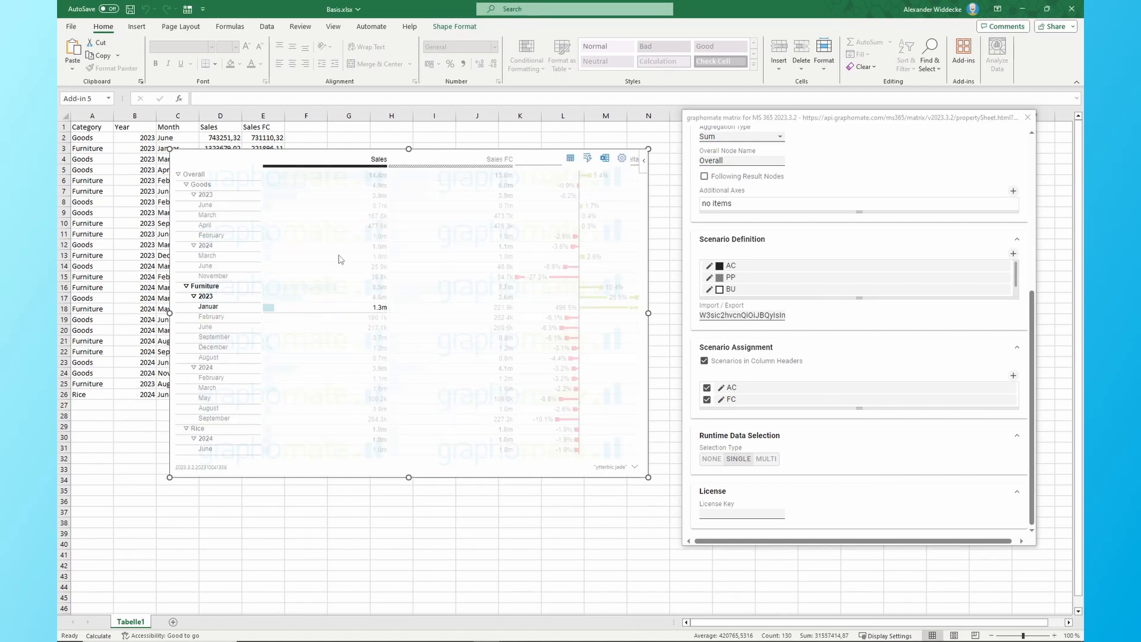
click(340, 257)
click(437, 426)
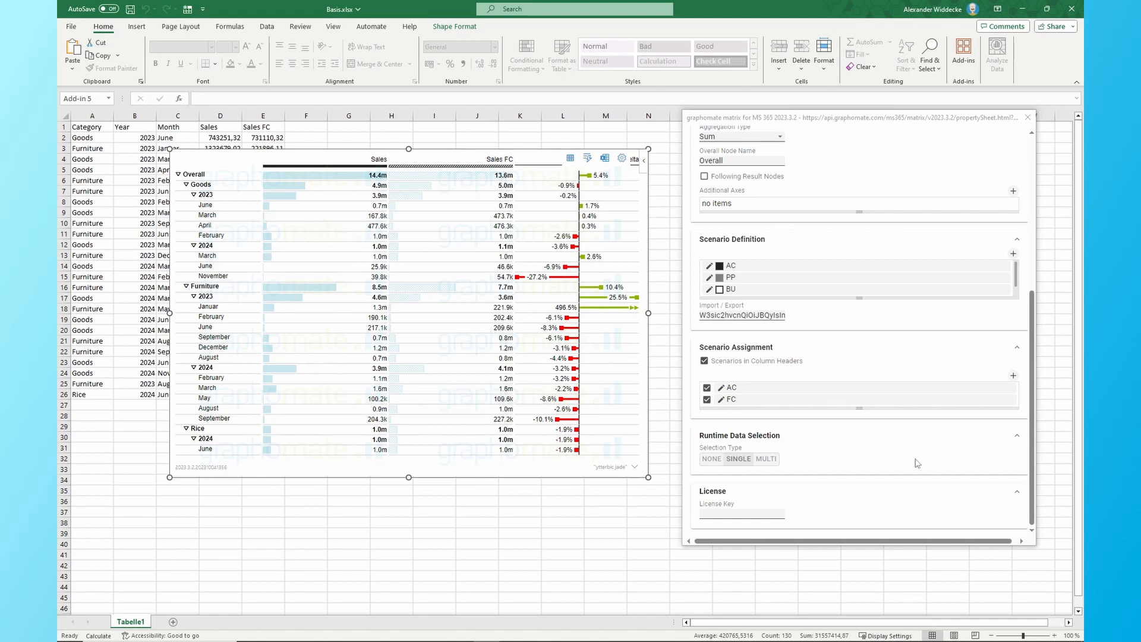
click(717, 458)
Add a sort configuration to the matrix's calculations and set its dimension to Month.
scroll(832, 386, up, 2)
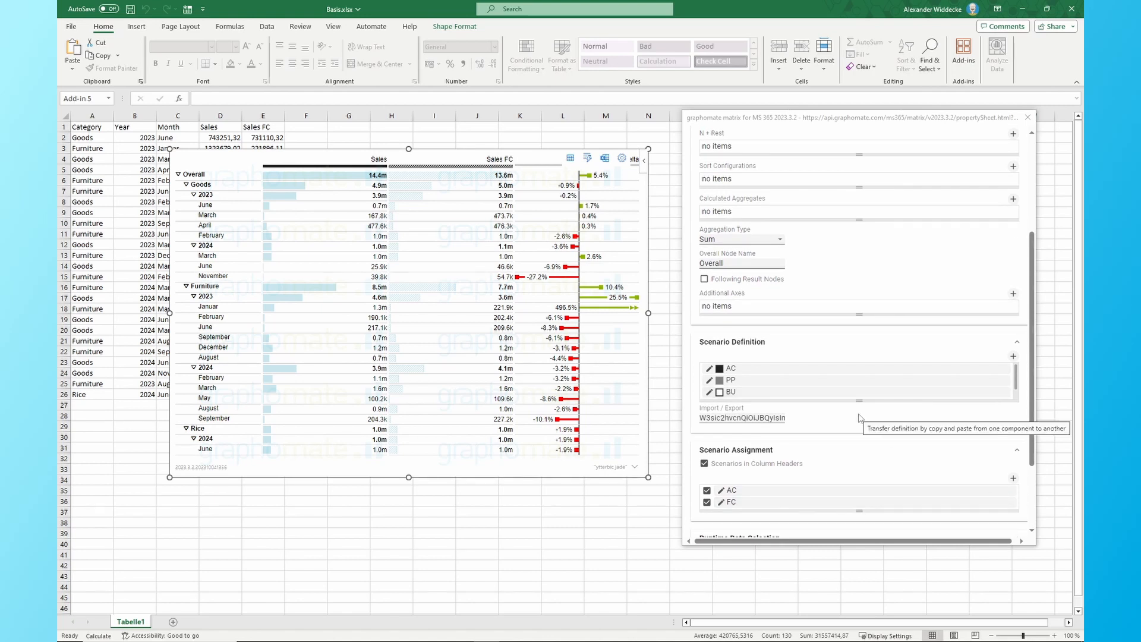
scroll(859, 386, up, 2)
scroll(820, 416, down, 4)
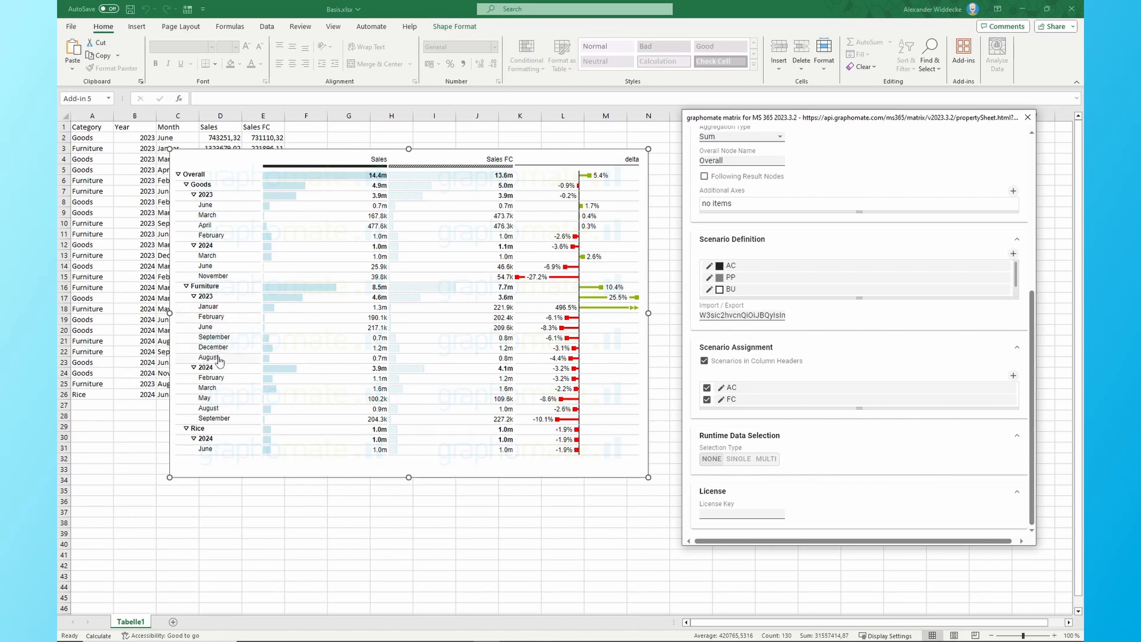
scroll(889, 415, up, 4)
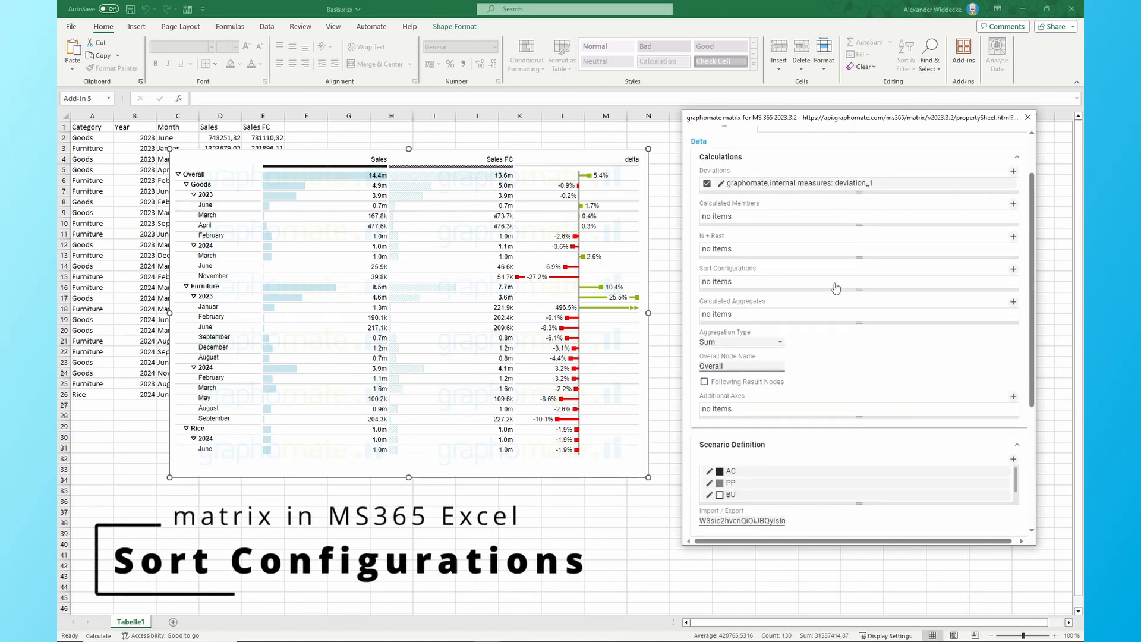
click(836, 289)
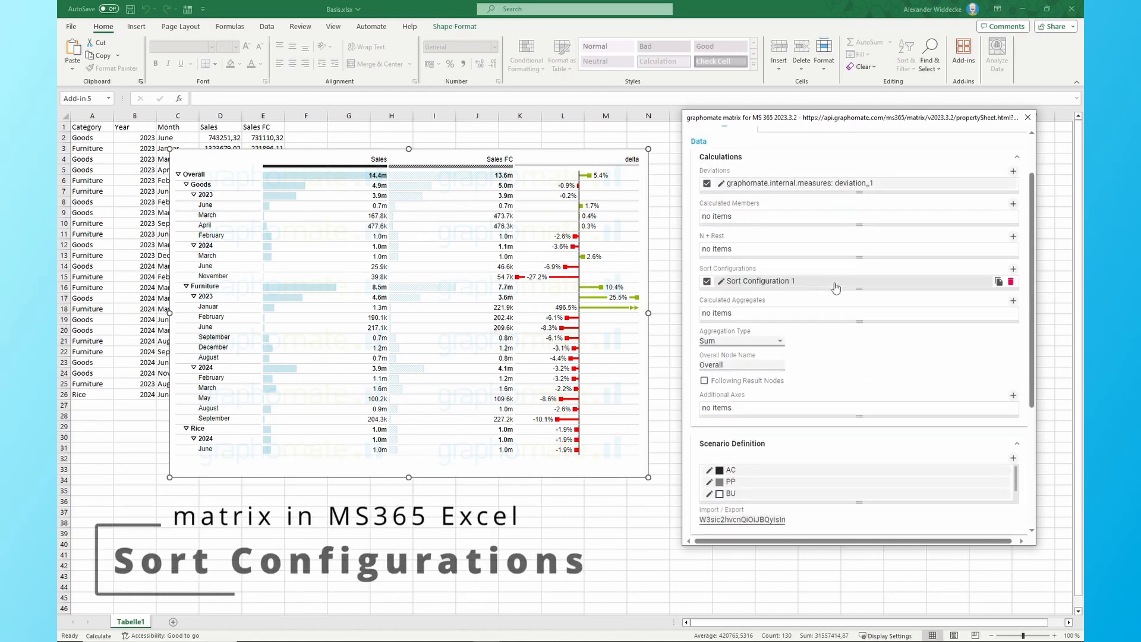
click(795, 284)
click(782, 383)
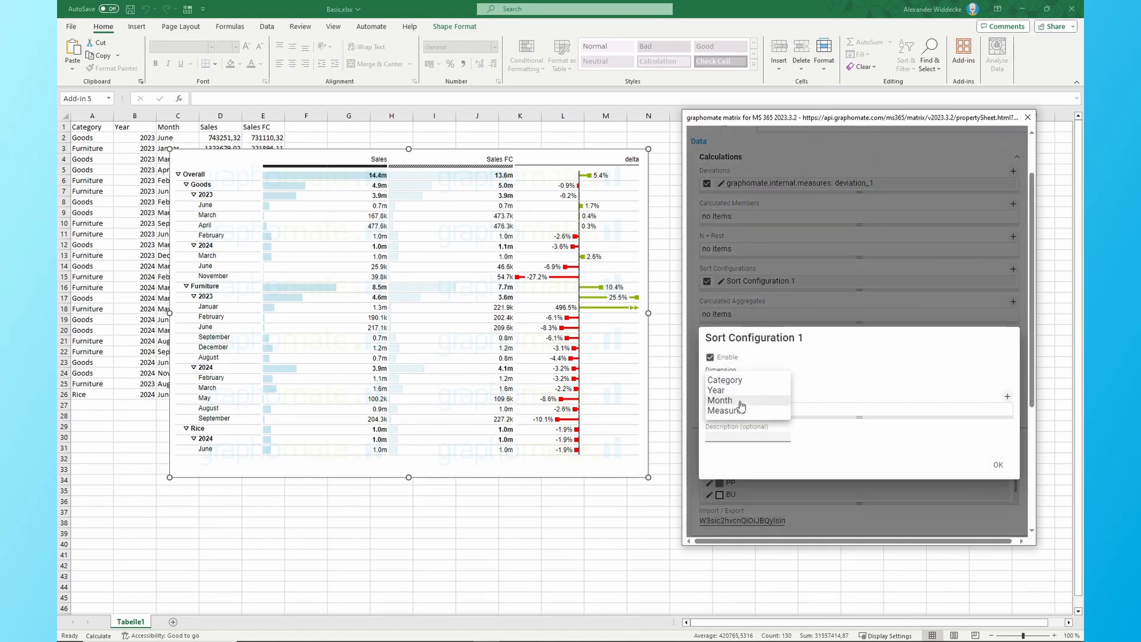
click(741, 402)
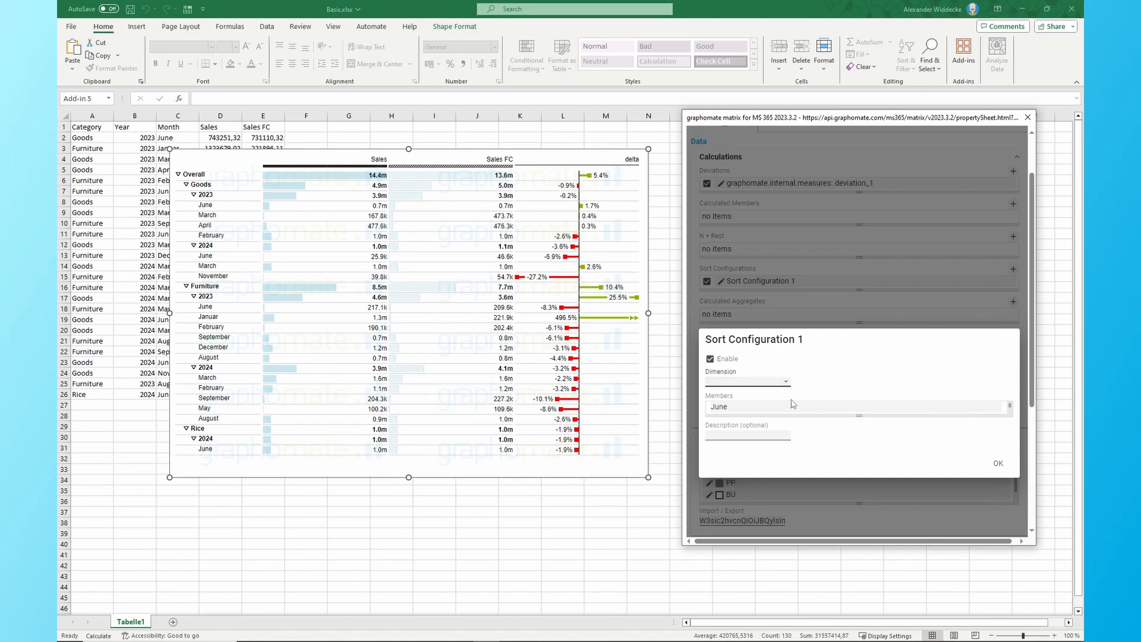
click(781, 384)
click(719, 402)
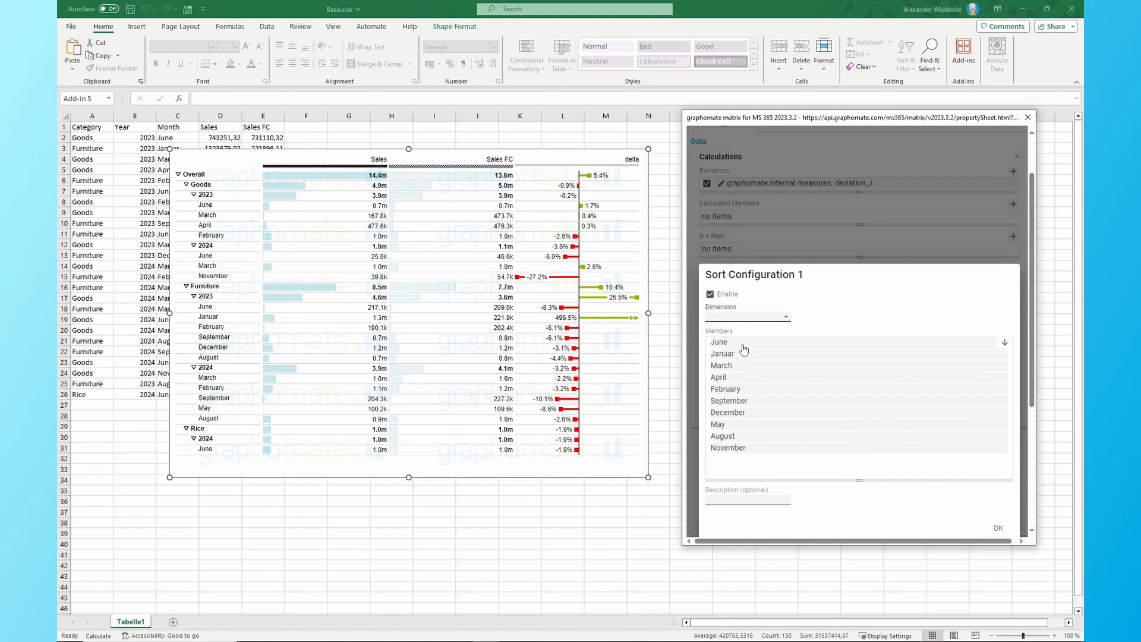
Reorder the sort configuration's month members chronologically, starting with Januar and February and placing August before September, and confirm it.
drag(743, 353, 747, 344)
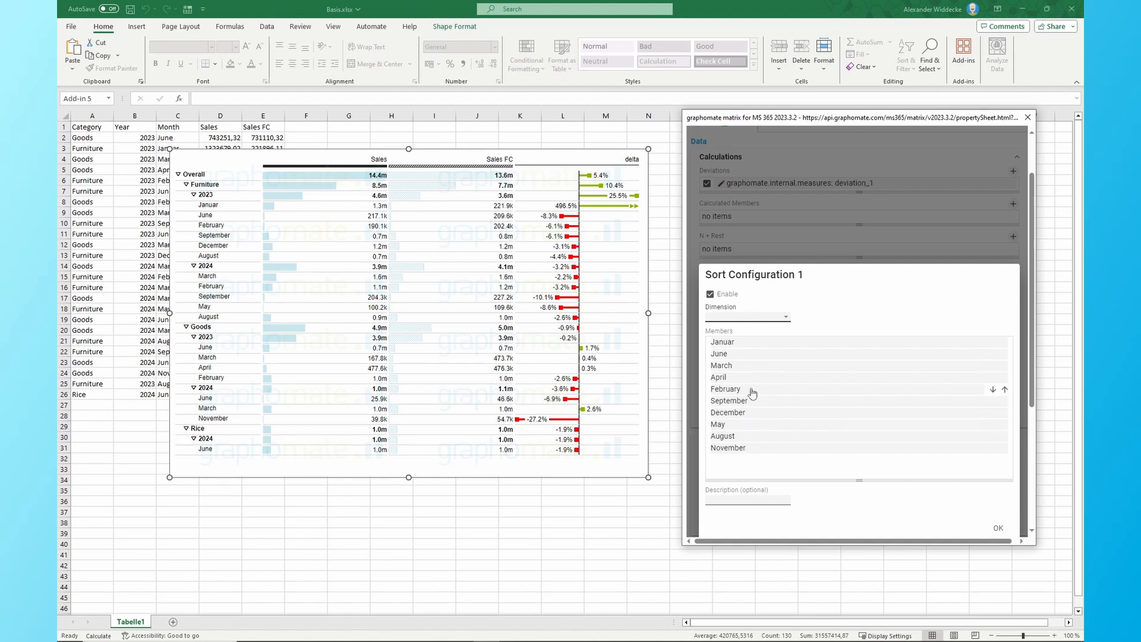
mouse_move(750, 389)
mouse_down()
mouse_move(747, 351)
mouse_move(753, 377)
mouse_up()
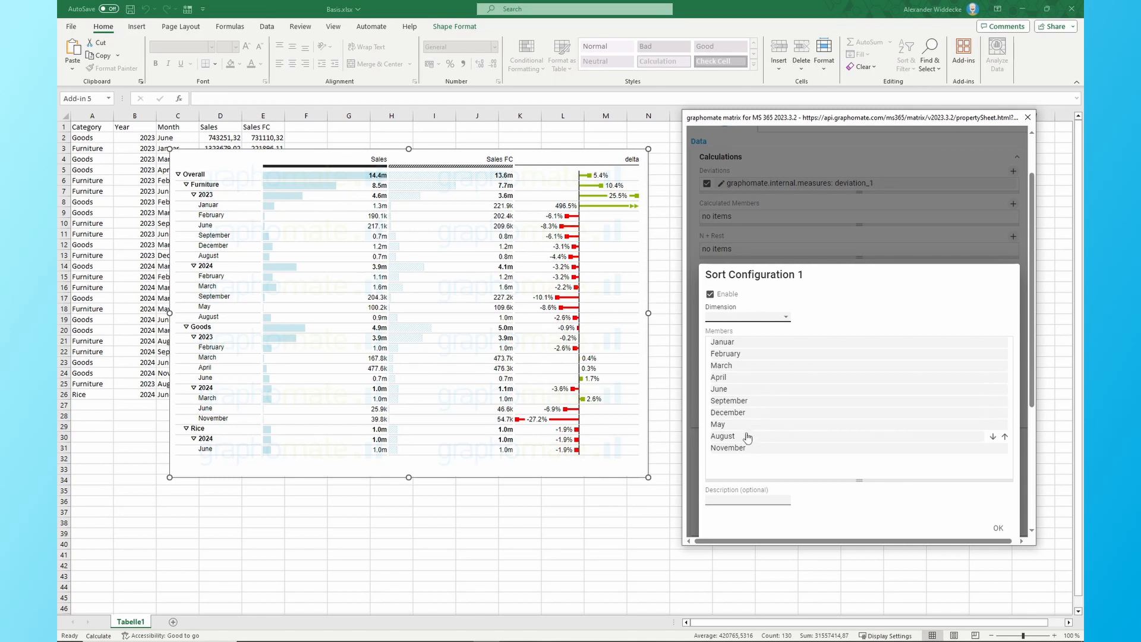
drag(744, 436, 746, 389)
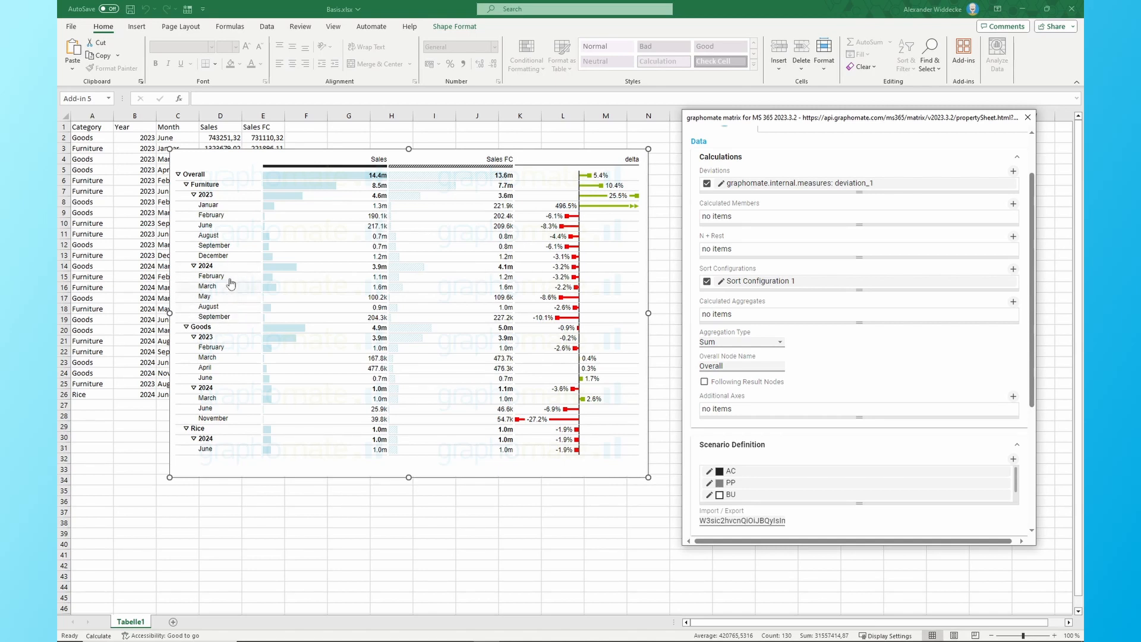
Move the matrix slightly across the worksheet and open its axes properties at the column width settings.
drag(439, 149, 451, 151)
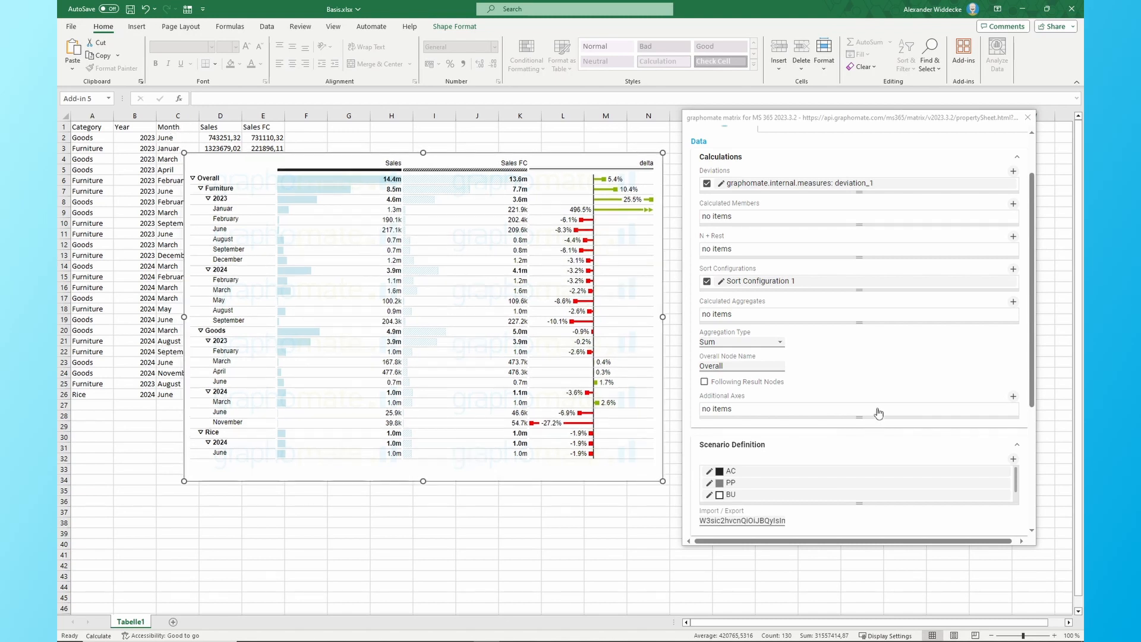
scroll(995, 334, up, 2)
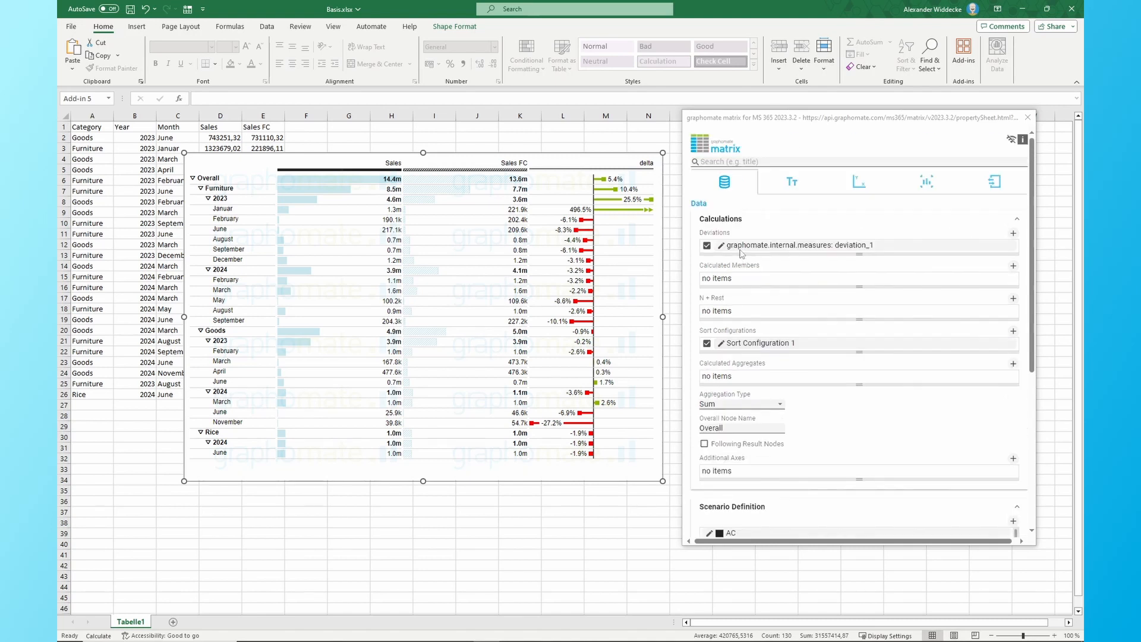
click(860, 189)
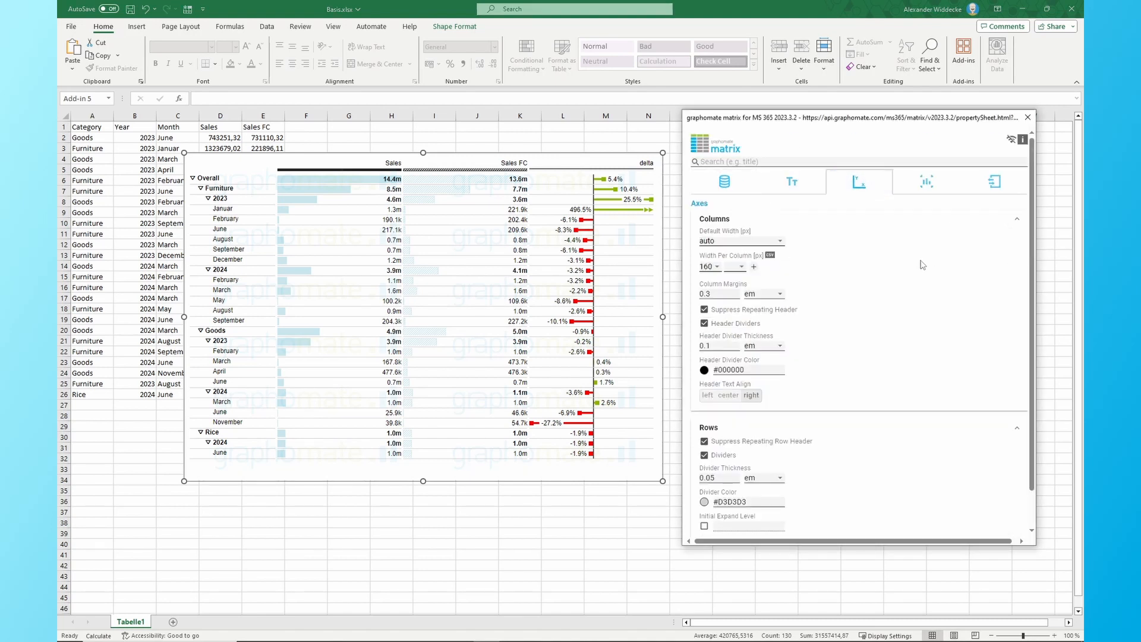
mouse_move(907, 264)
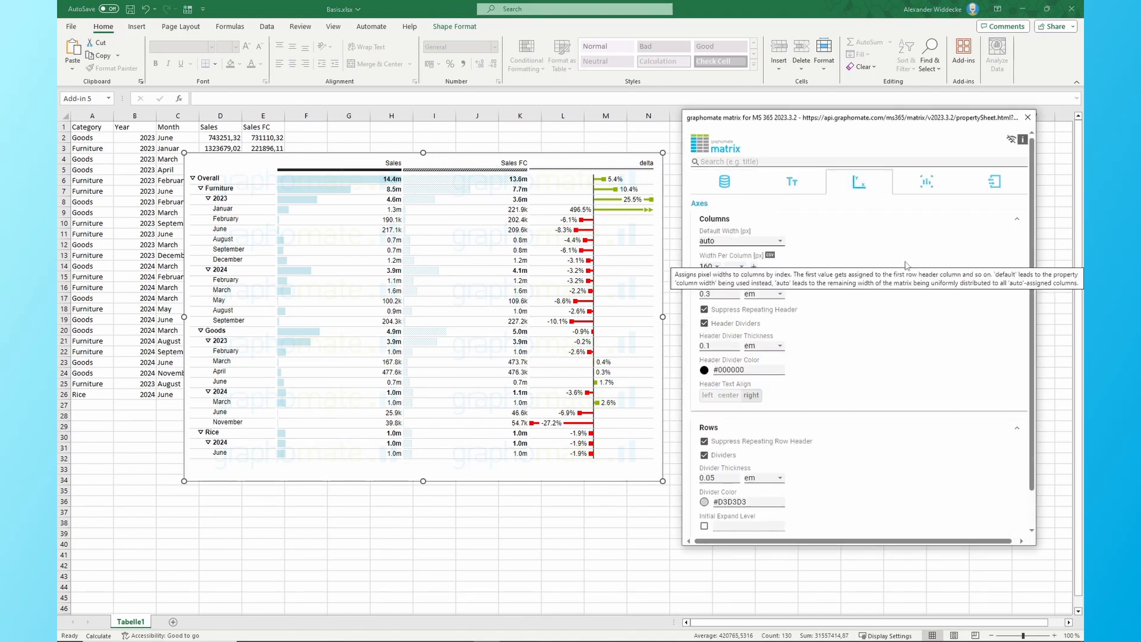